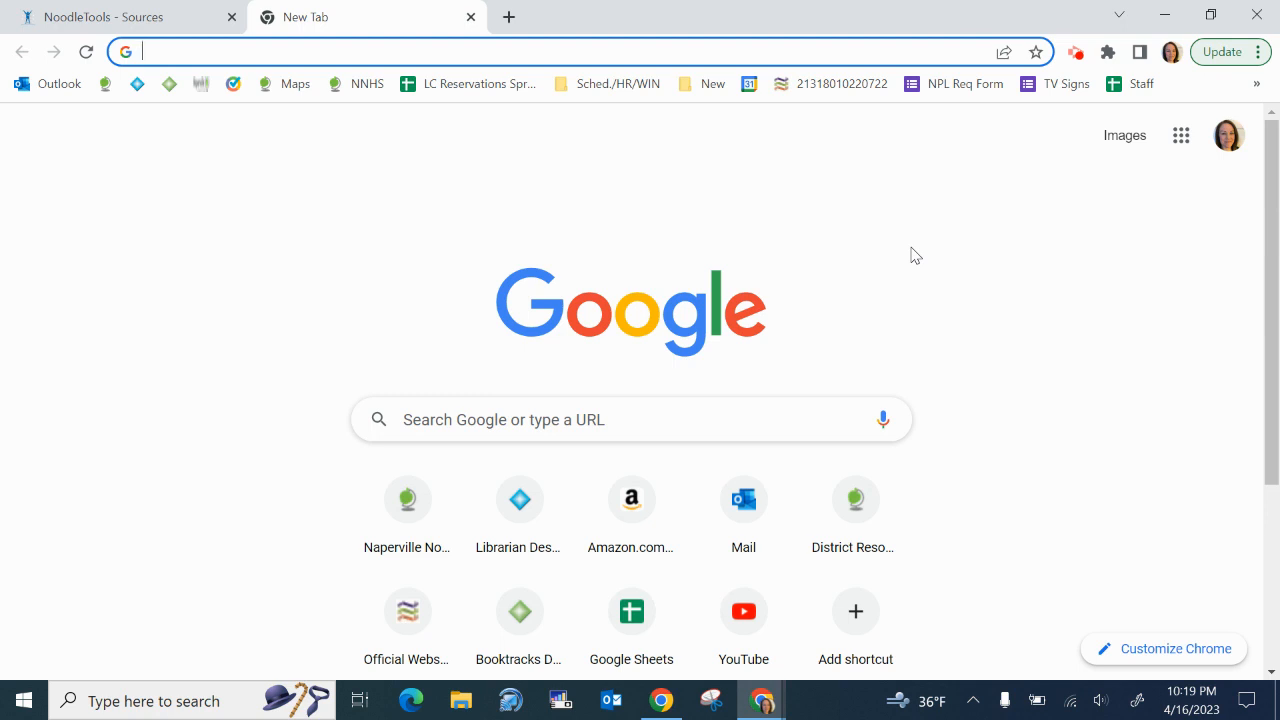
- Search Google Images for "someone holding a smart phone"
click(1127, 148)
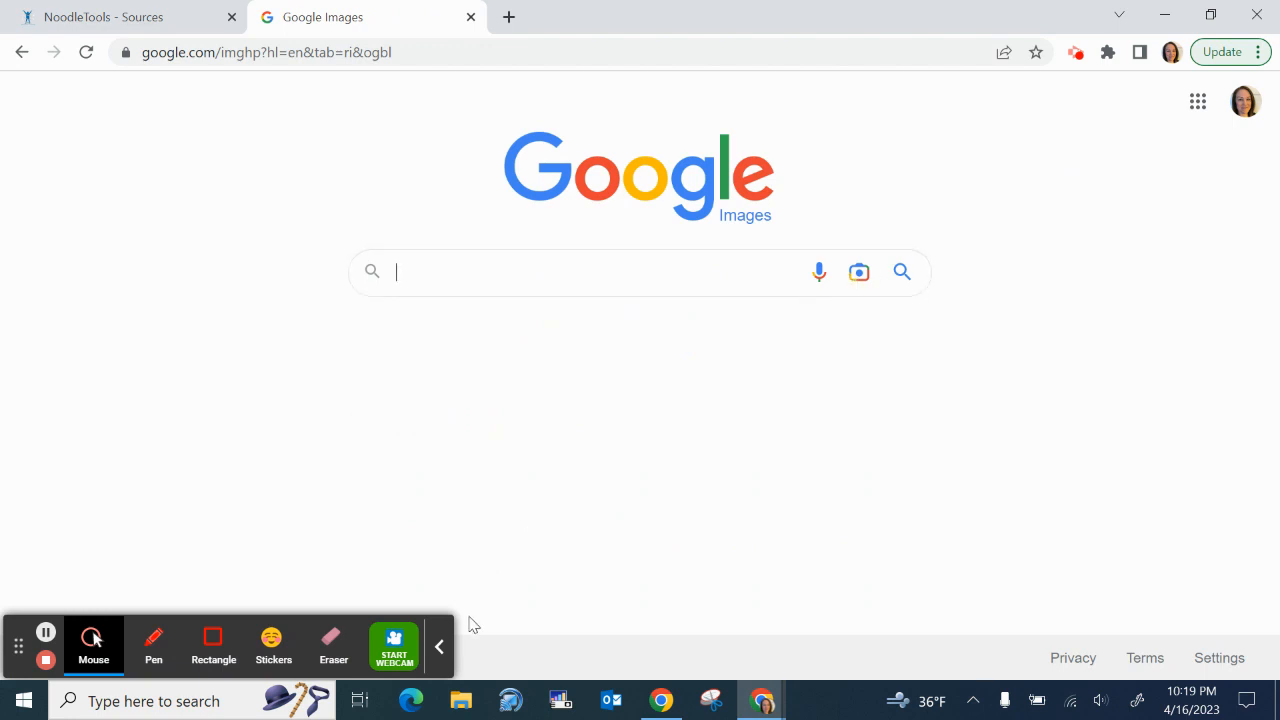
click(440, 648)
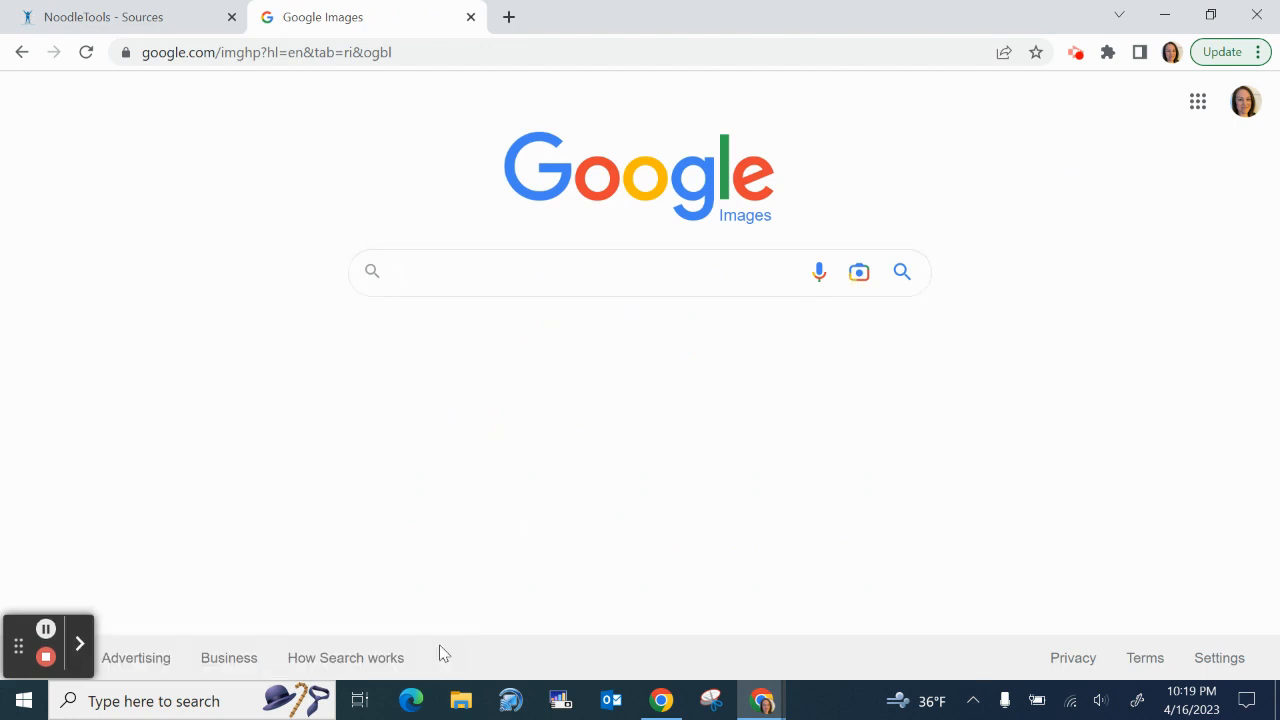
click(452, 277)
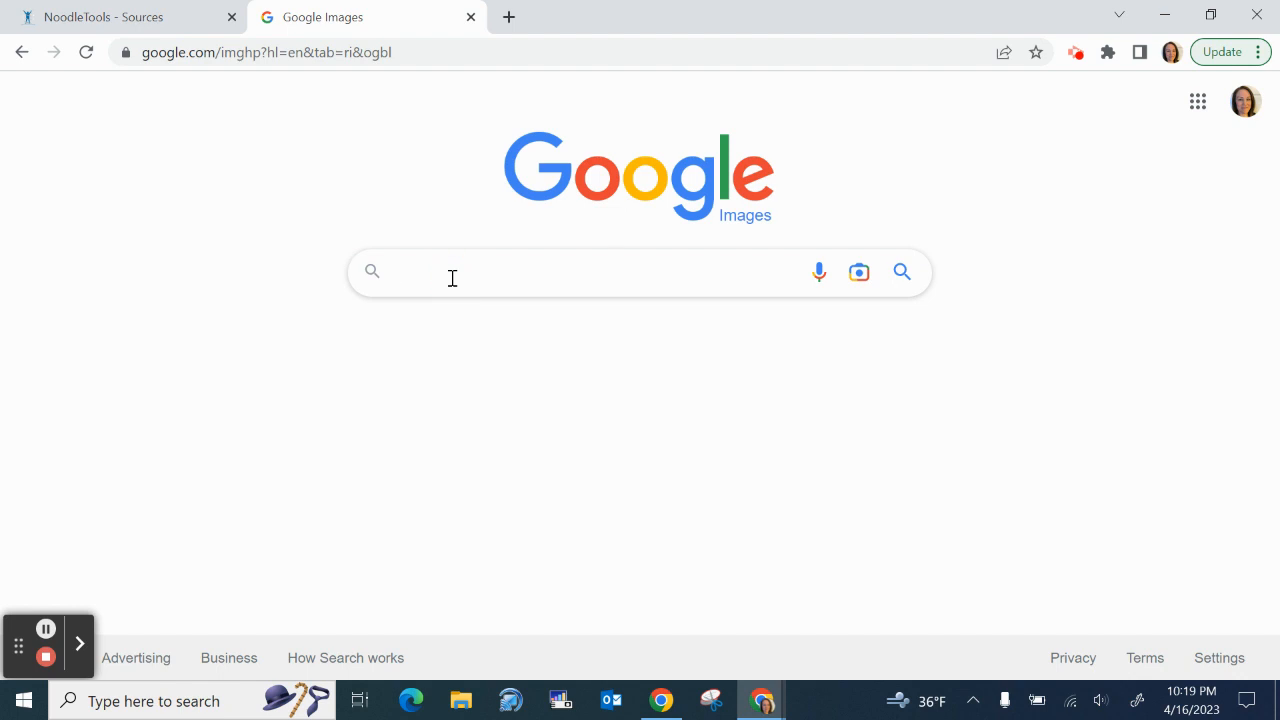
text(someone holdin )
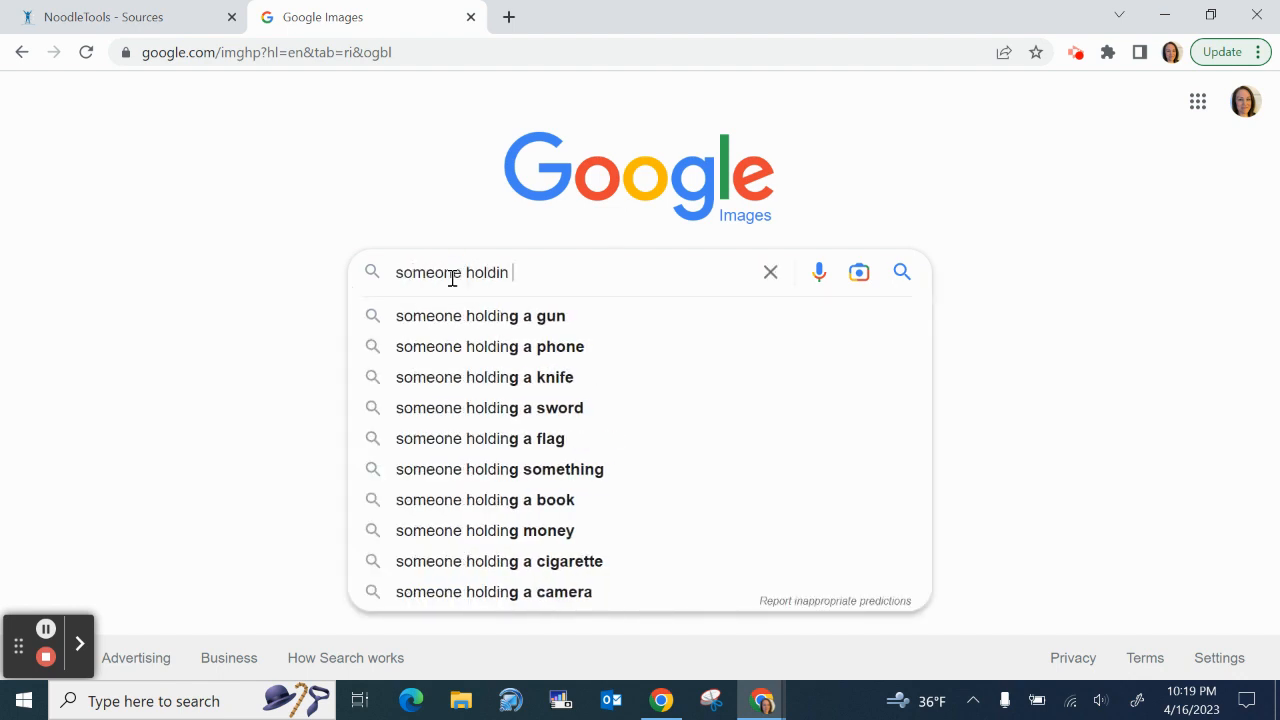
text(g a smart pho)
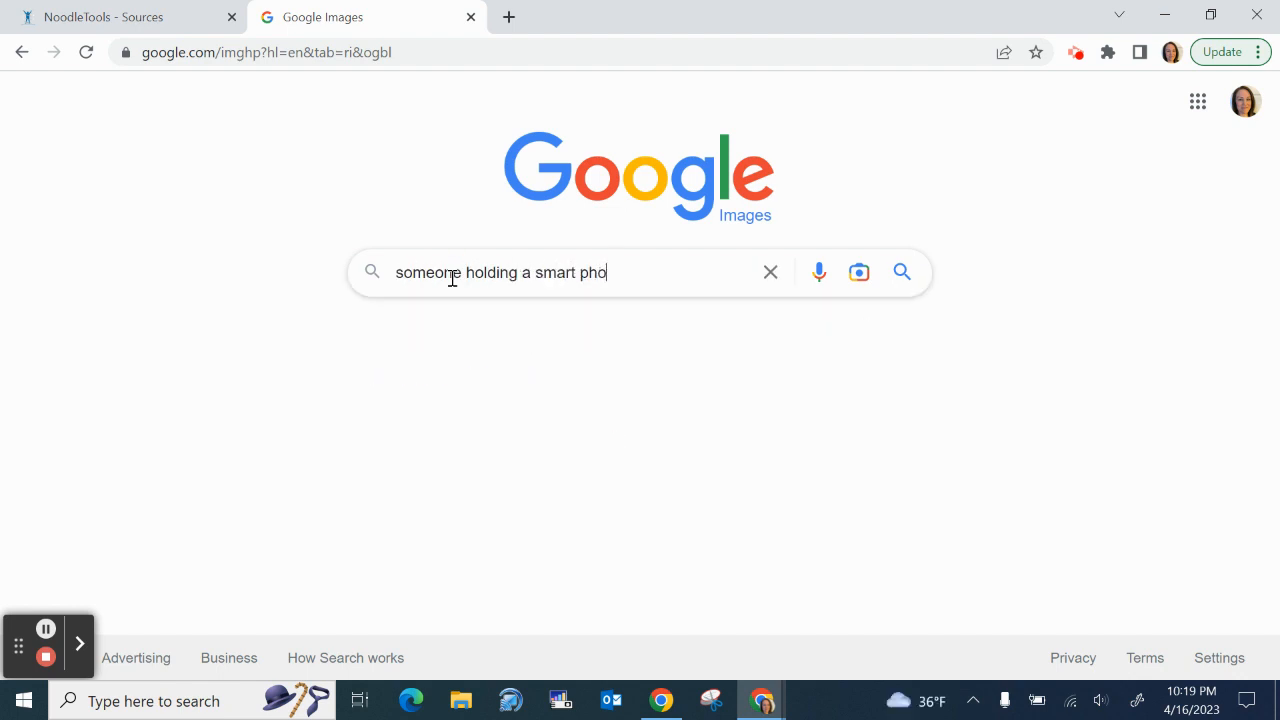
text(ne)
key(Return)
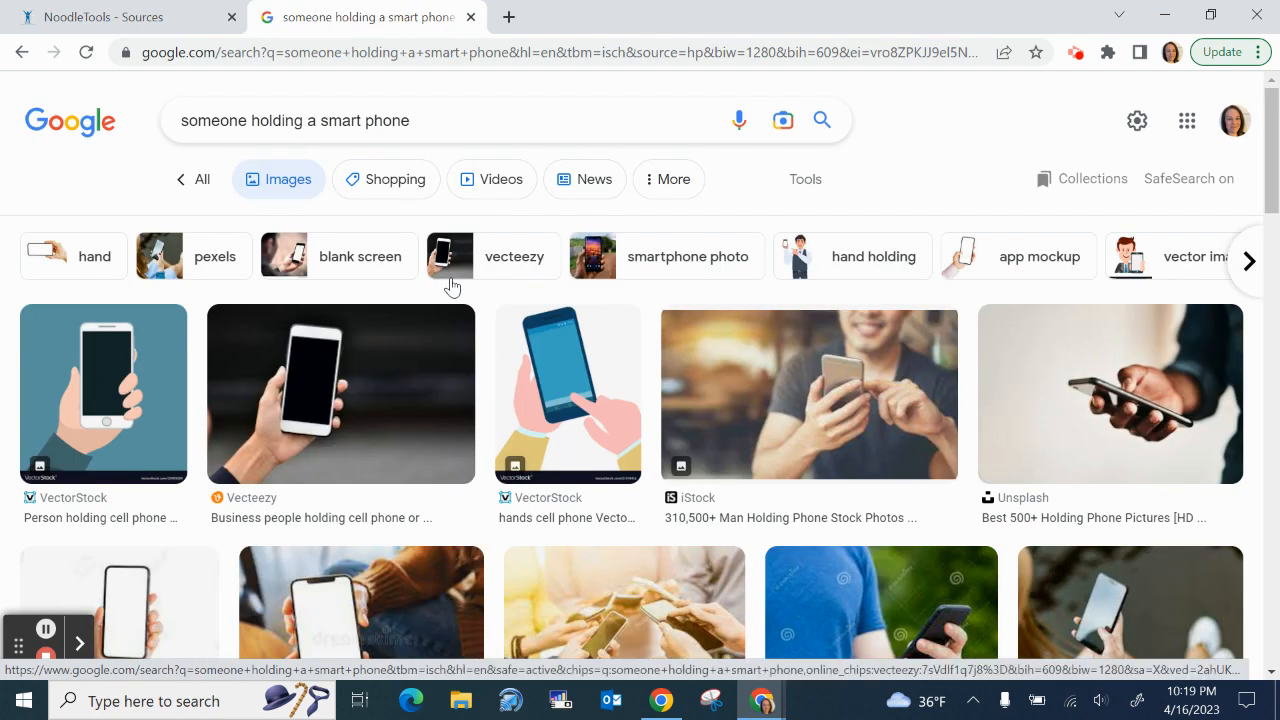
- Filter the image results by usage rights to Creative Commons licenses
click(801, 186)
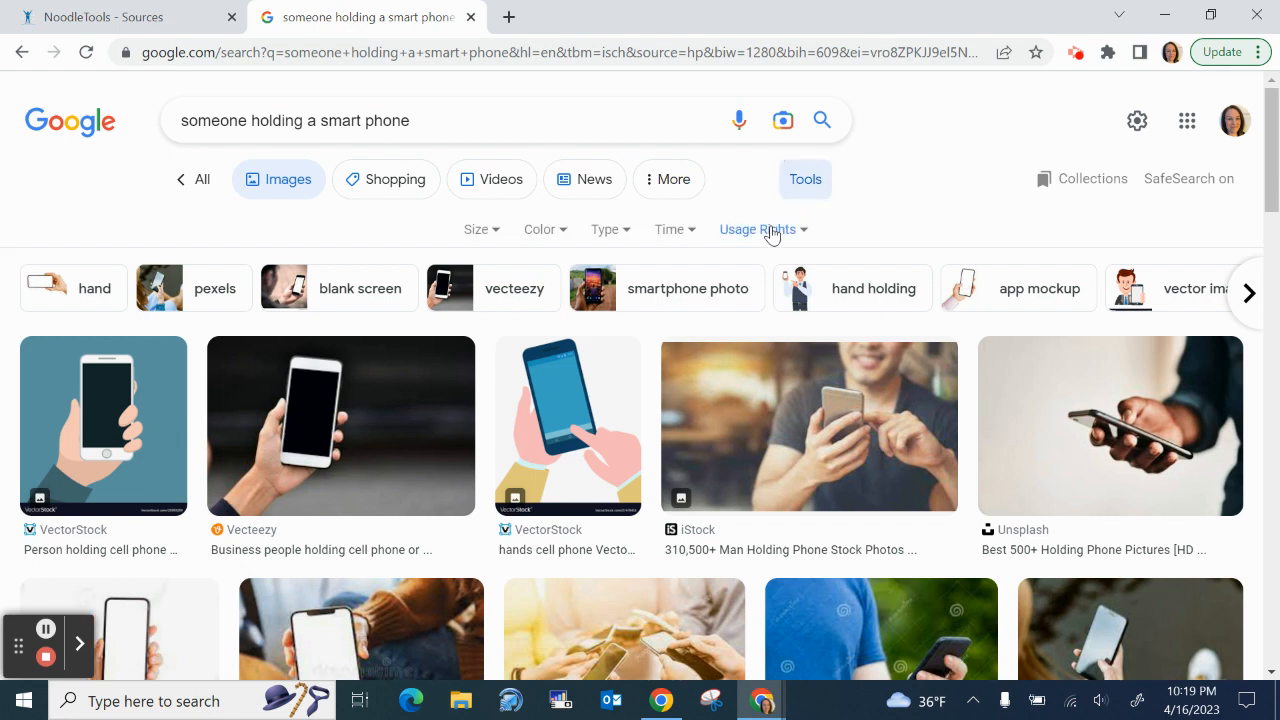
click(770, 230)
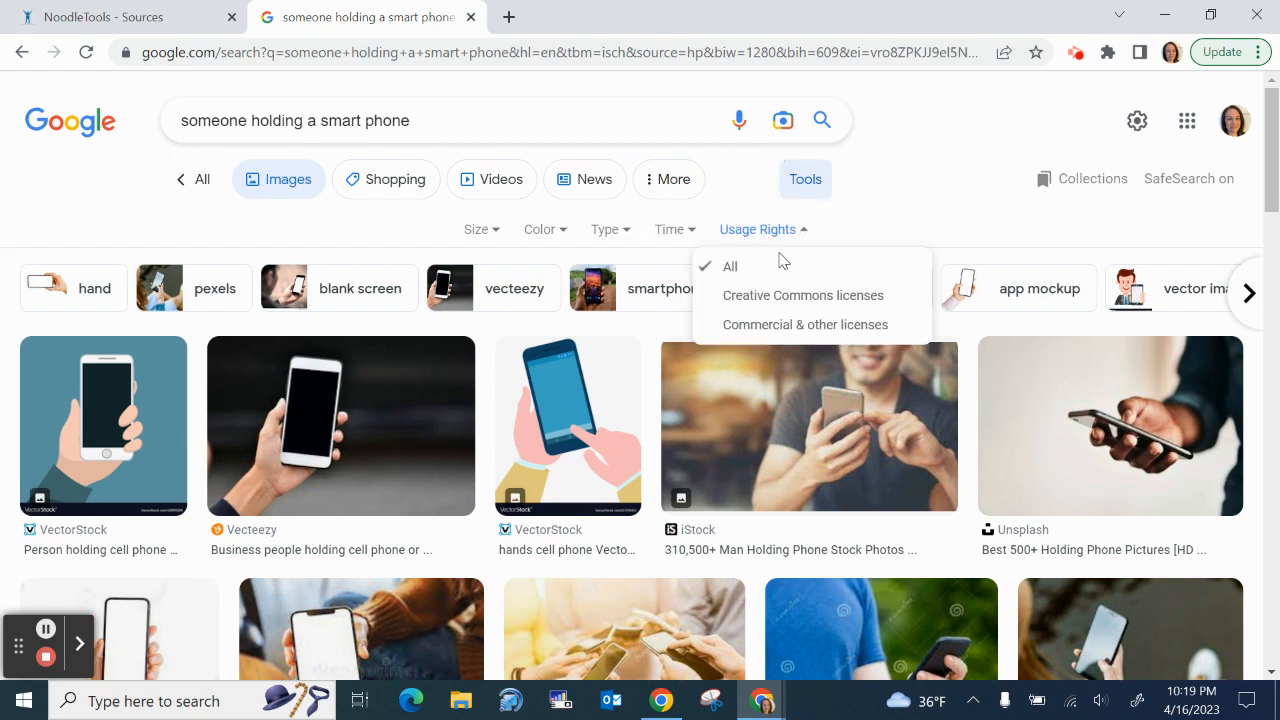
click(797, 297)
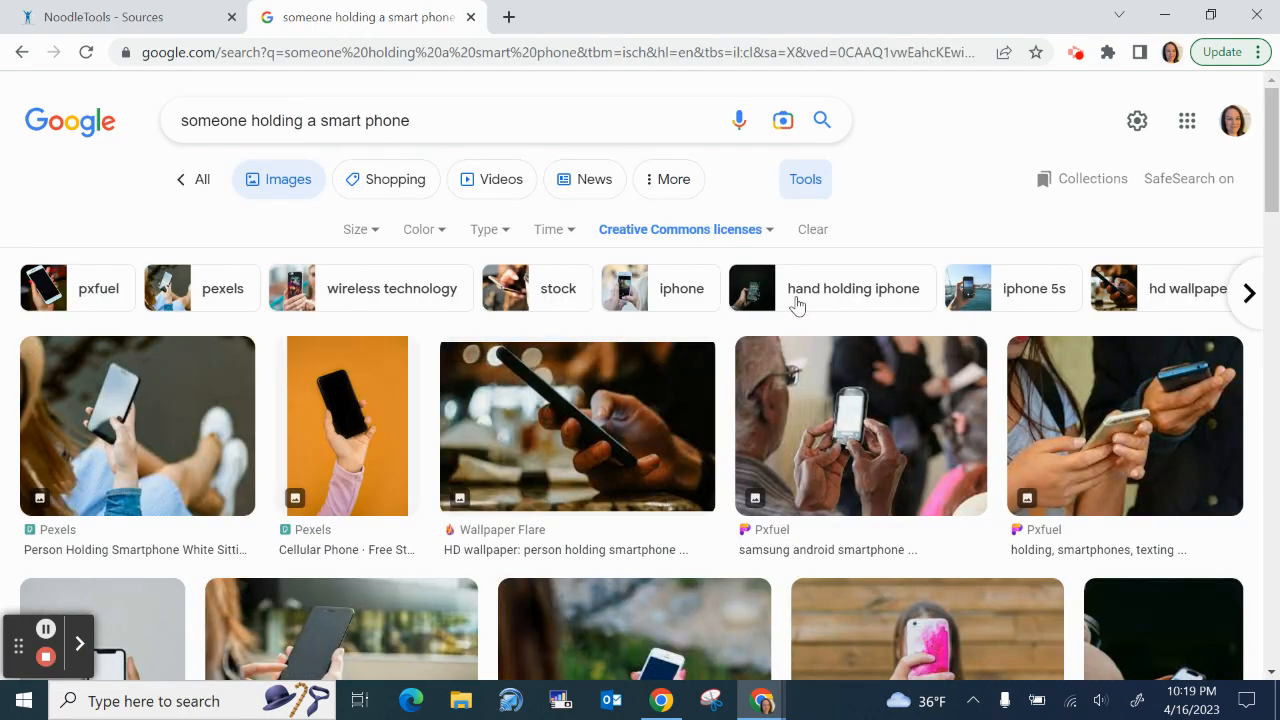
- Preview the Pexels photo of a person sitting and holding a smartphone, and visit its source page on Pexels
scroll(797, 305, down, 7)
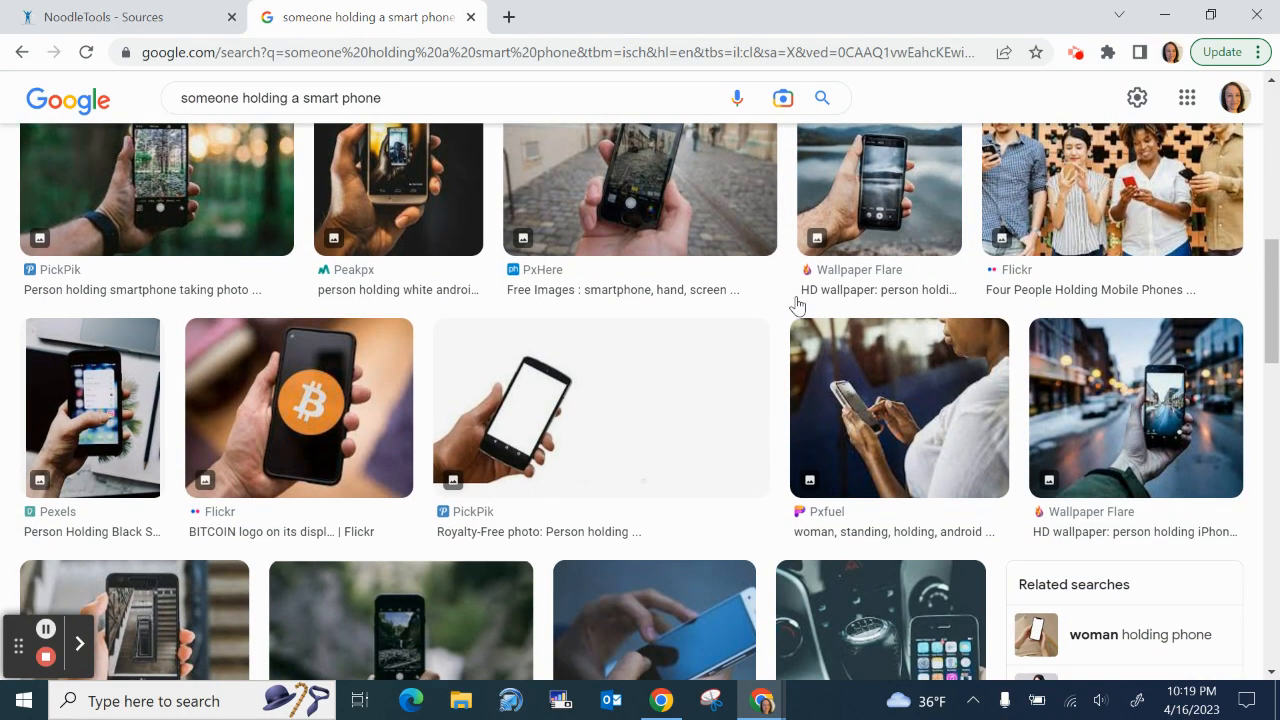
scroll(797, 305, up, 7)
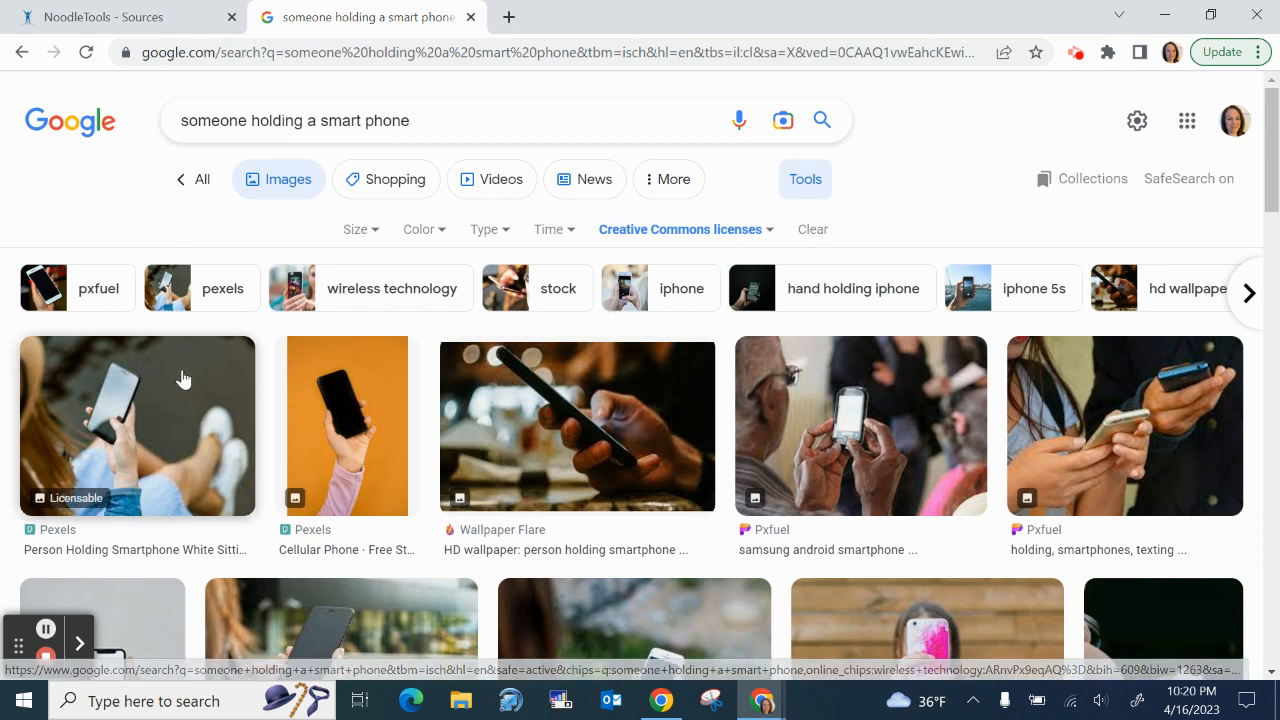
click(182, 378)
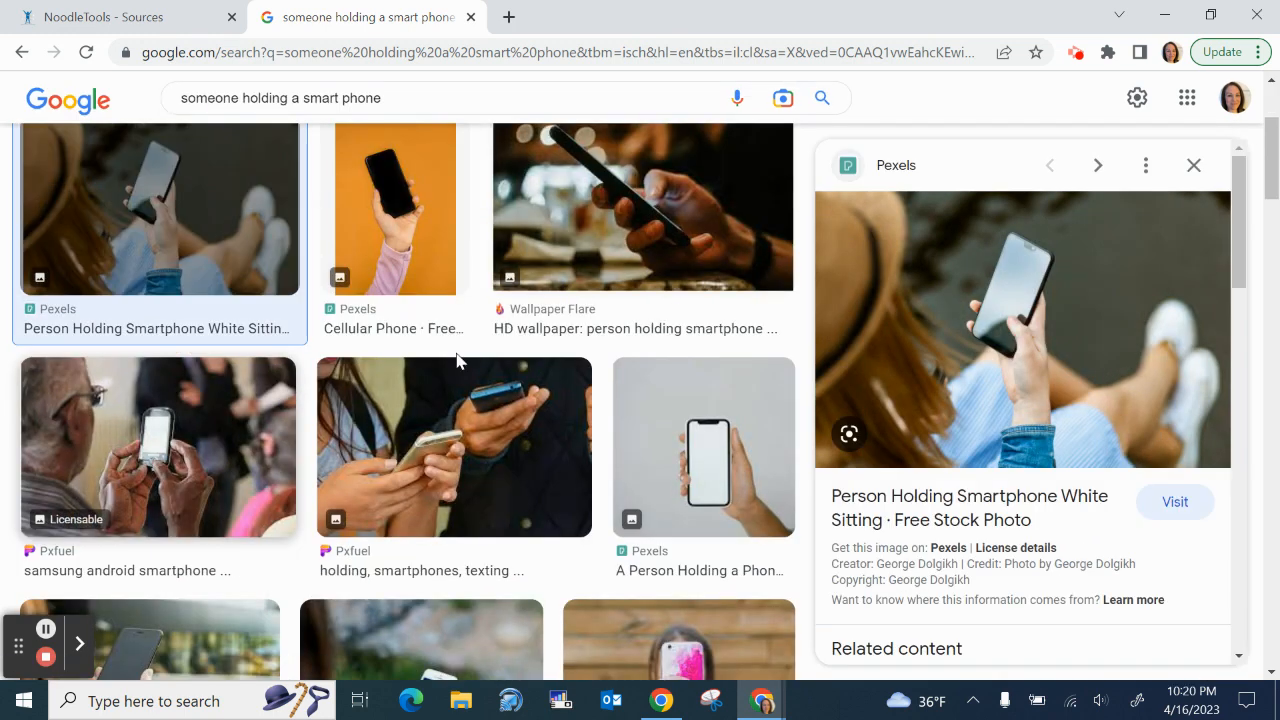
right_click(872, 311)
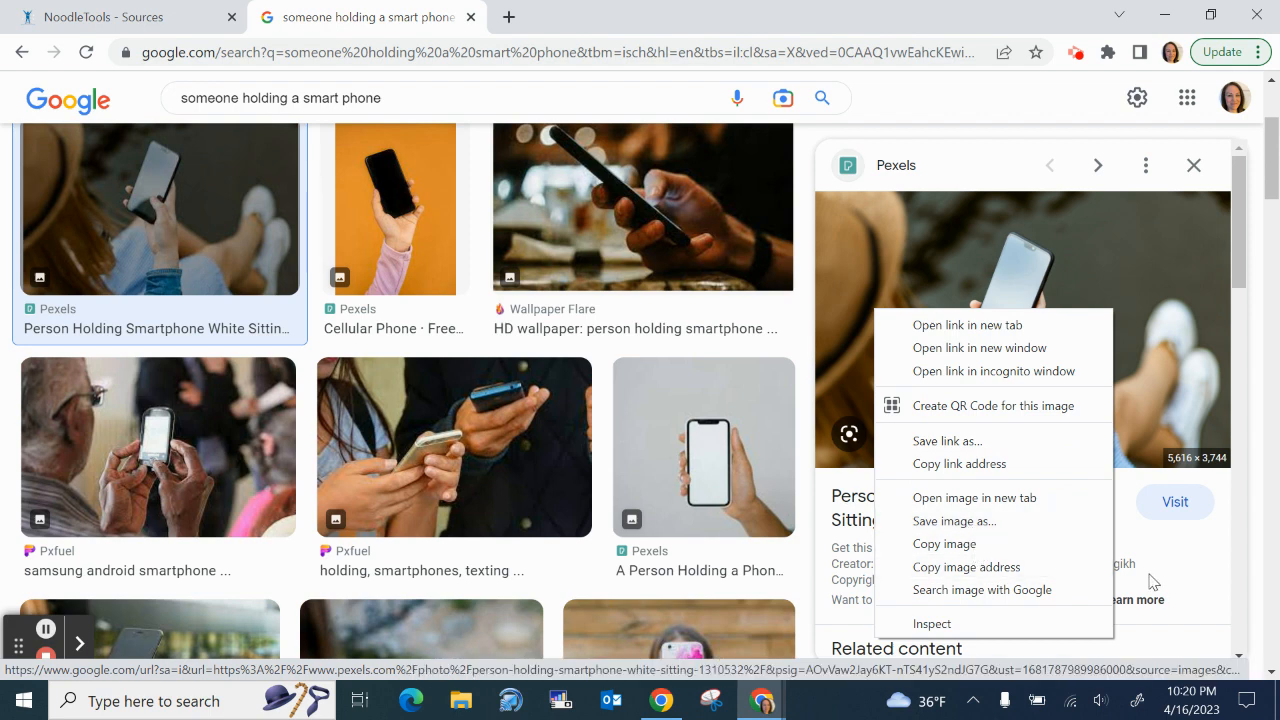
click(1189, 584)
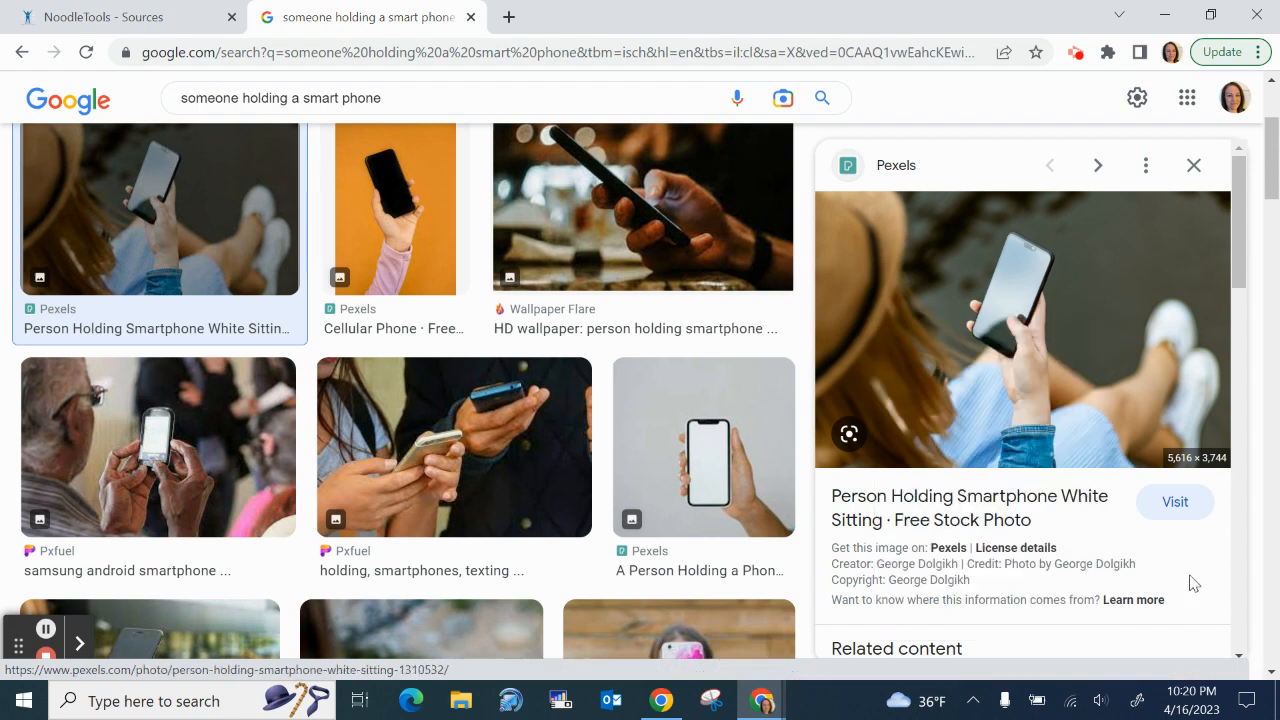
click(1165, 510)
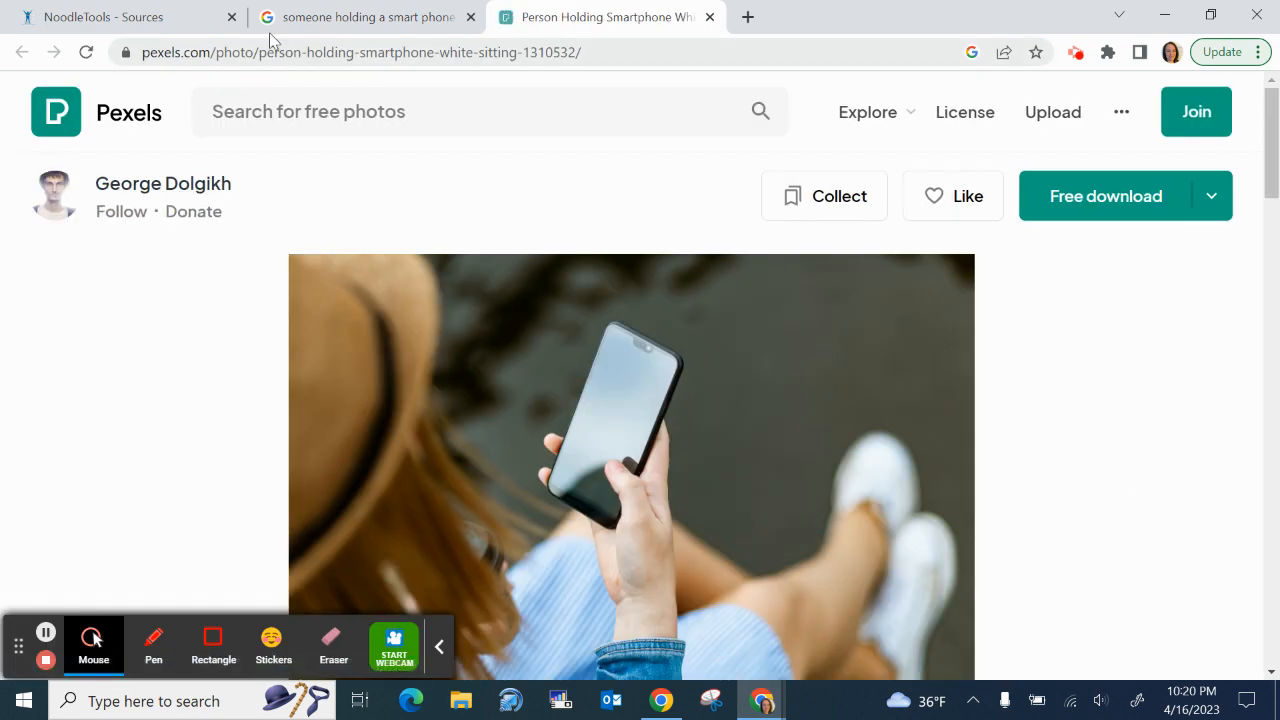
- Switch to NoodleTools, go back to the project list and open the Social Media project's sources
click(172, 18)
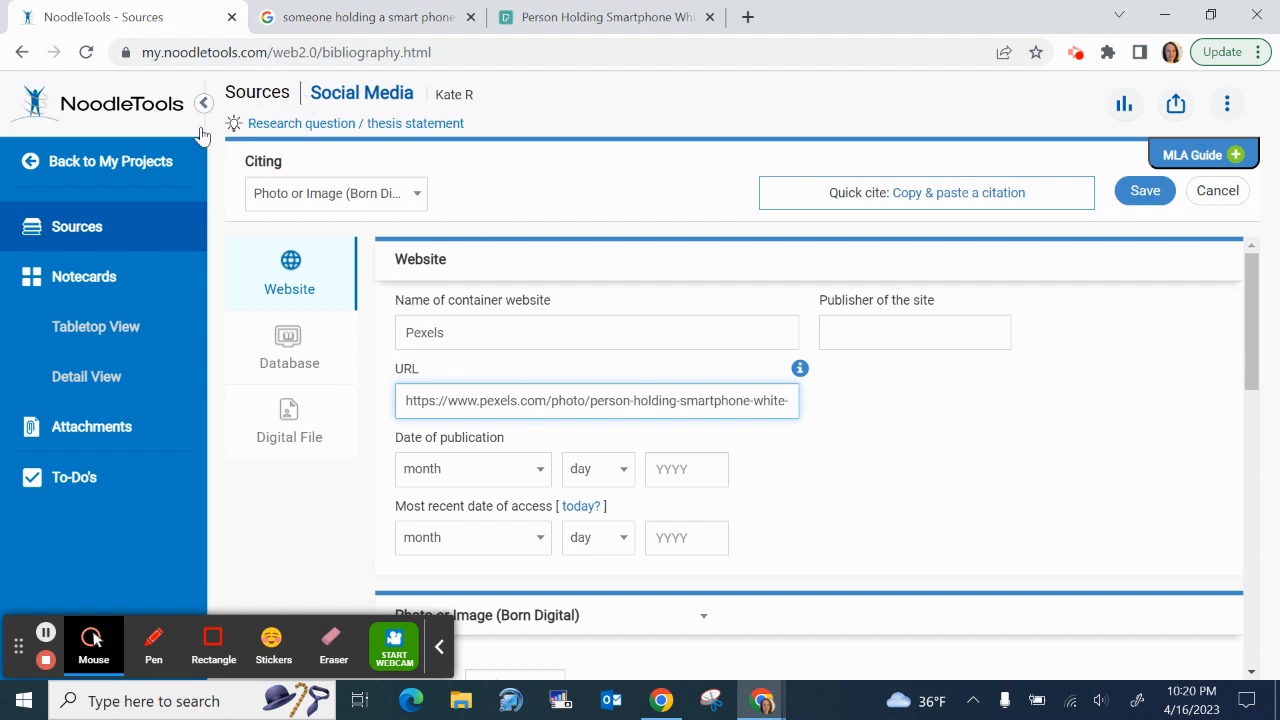
click(150, 163)
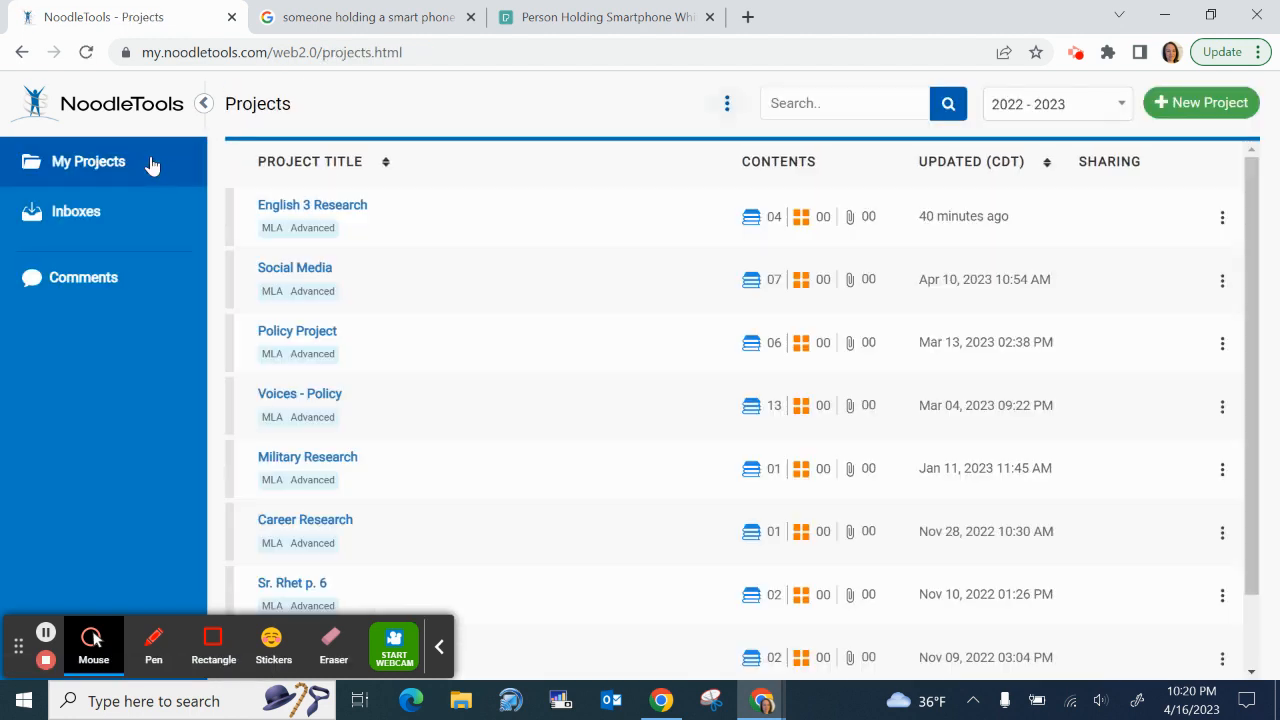
click(299, 270)
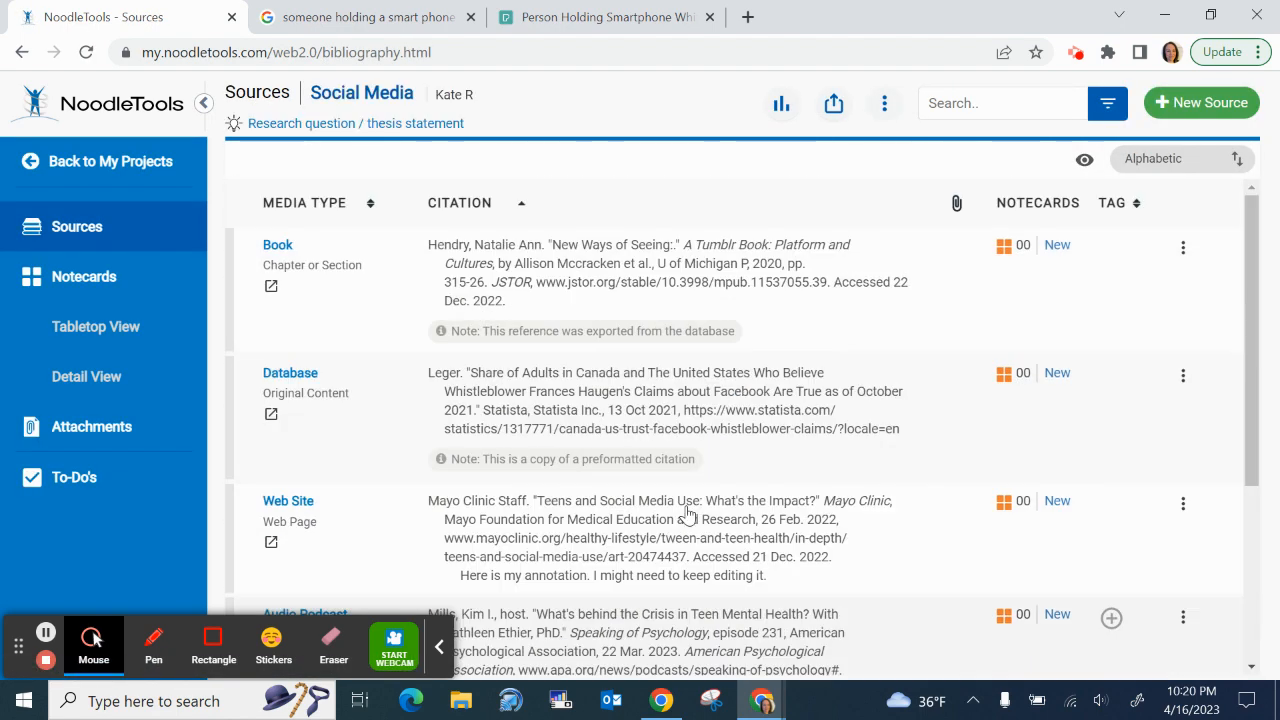
- Create a new source citation of type Photo or Image (Born Digital) accessed on a website
click(1182, 107)
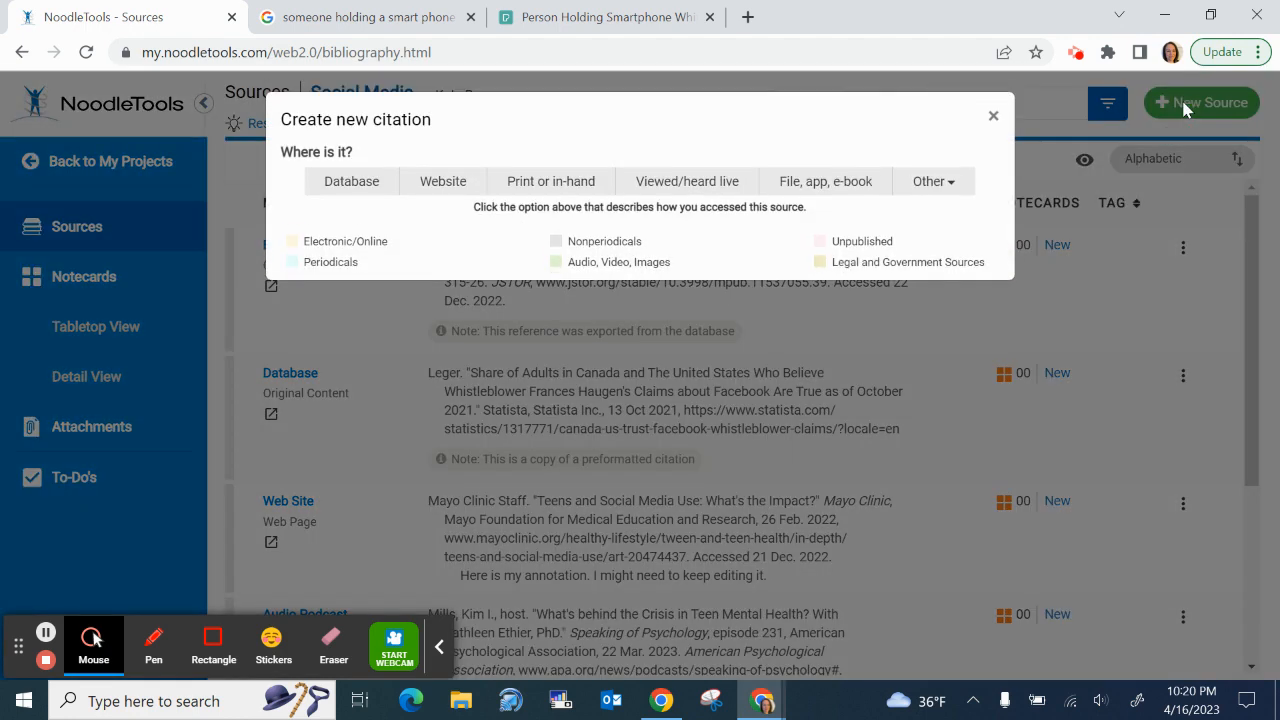
click(464, 191)
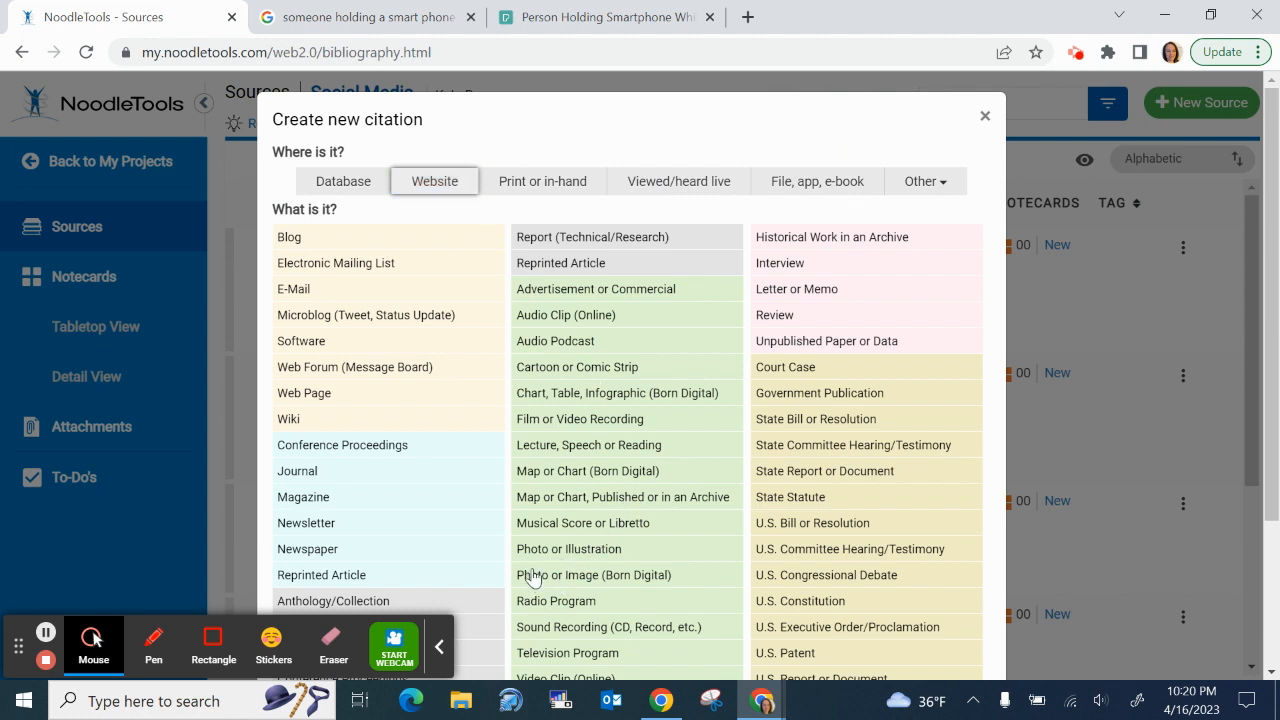
click(648, 576)
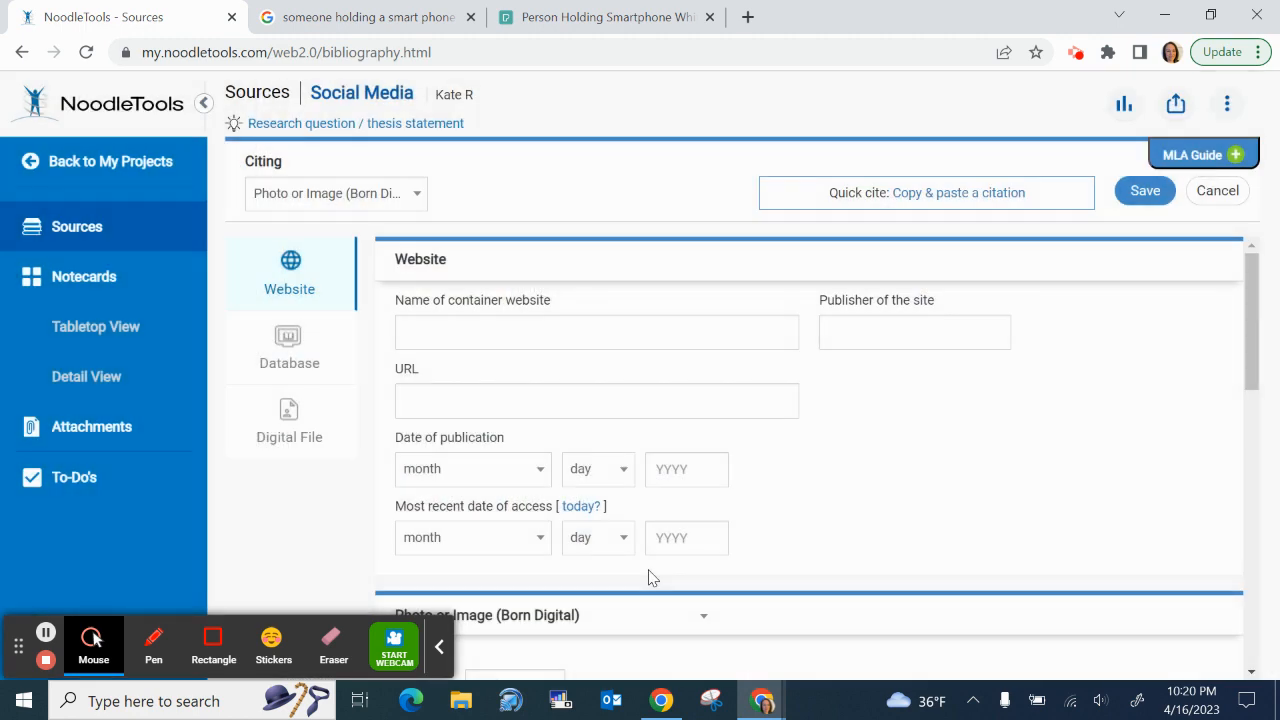
- Check the site's name on the Pexels photo page and enter Pexels as the name of the container website in the citation
click(442, 332)
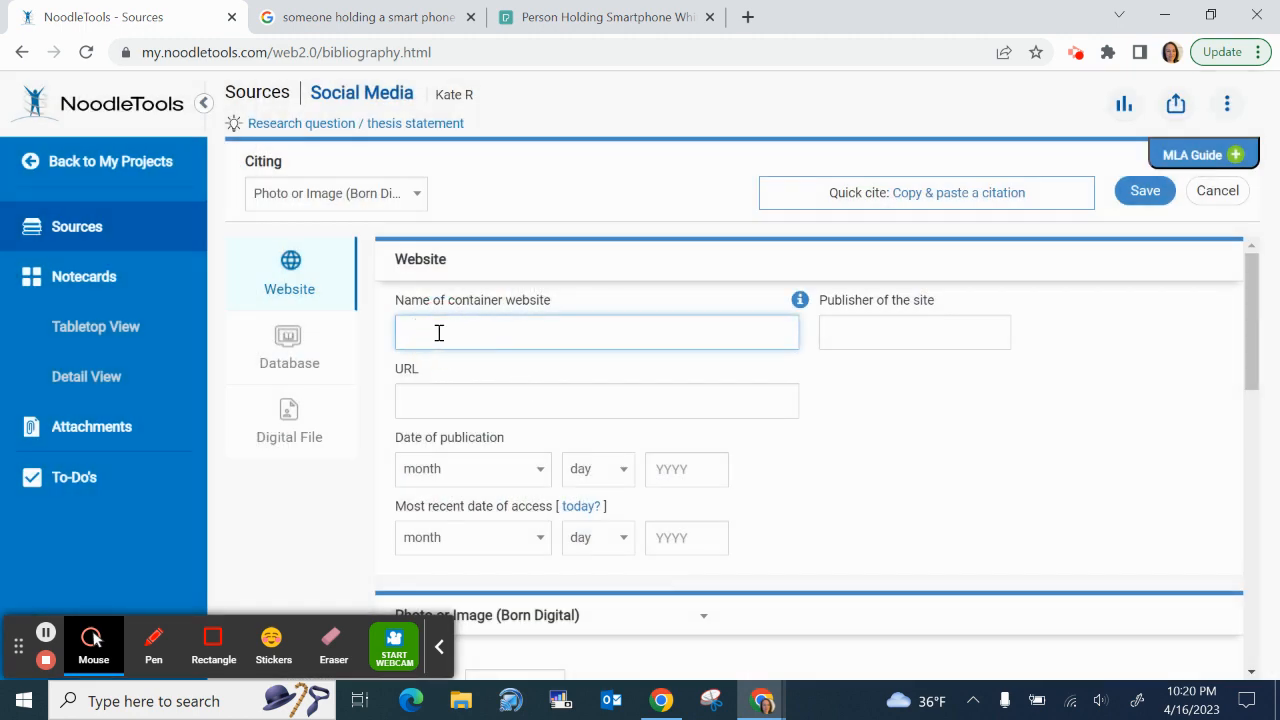
click(566, 19)
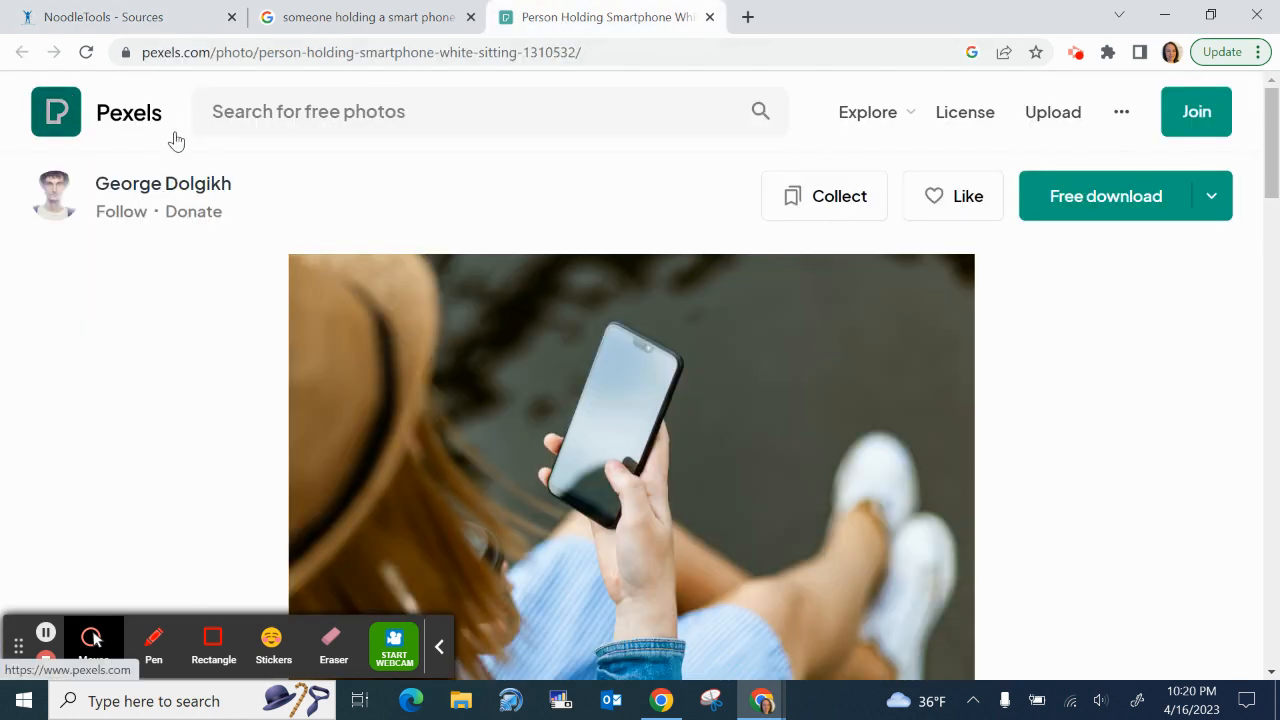
click(176, 28)
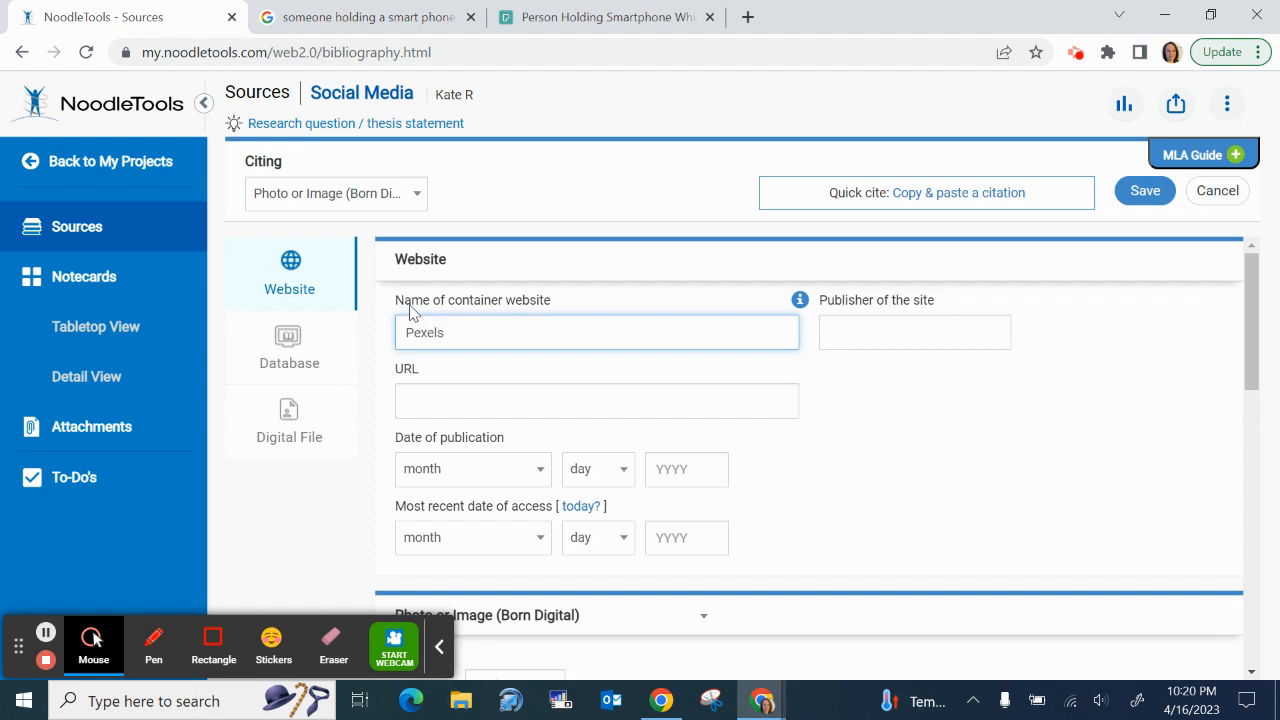
- Examine the full Pexels photo page and its additional site links for the publisher of the site
click(871, 345)
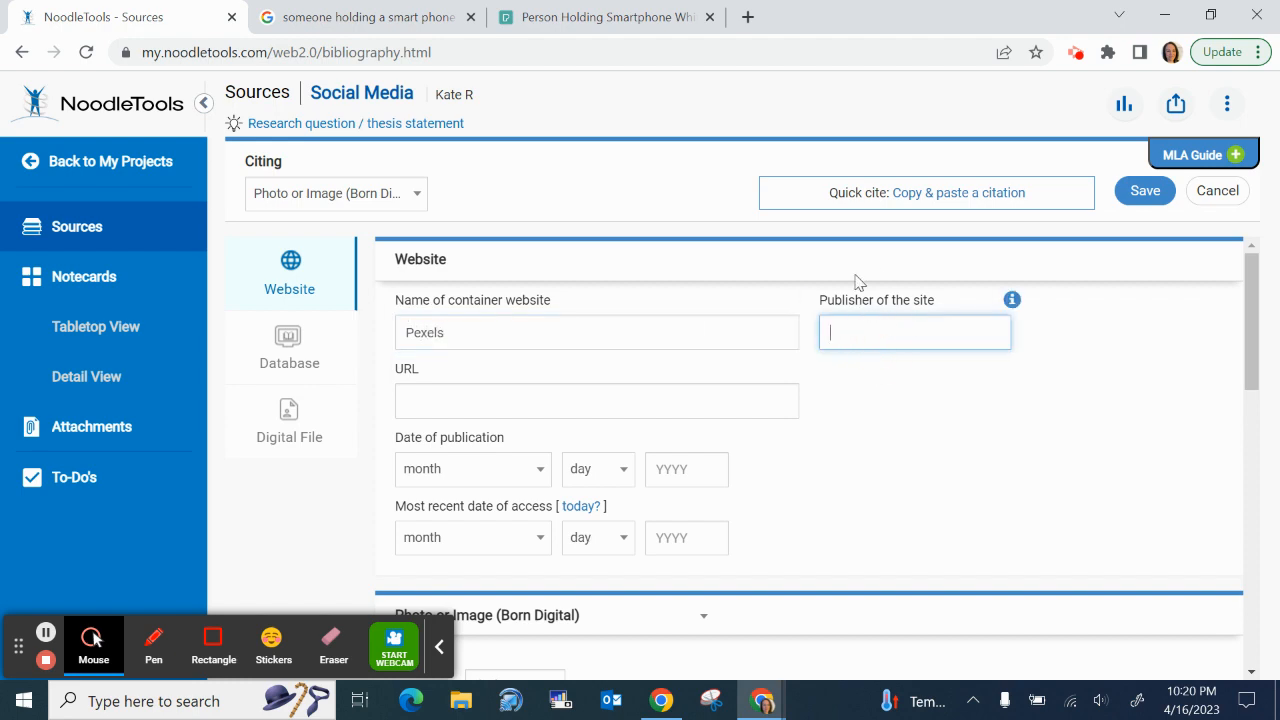
click(585, 22)
scroll(603, 527, down, 15)
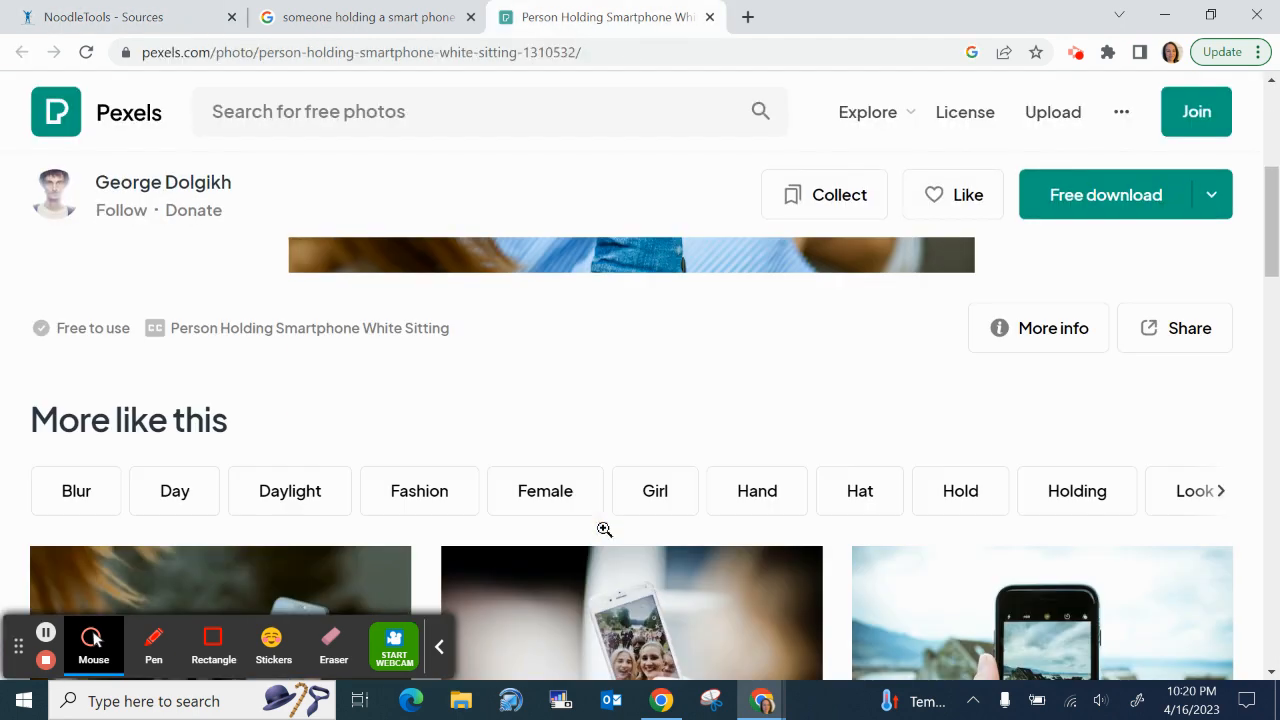
scroll(603, 537, down, 10)
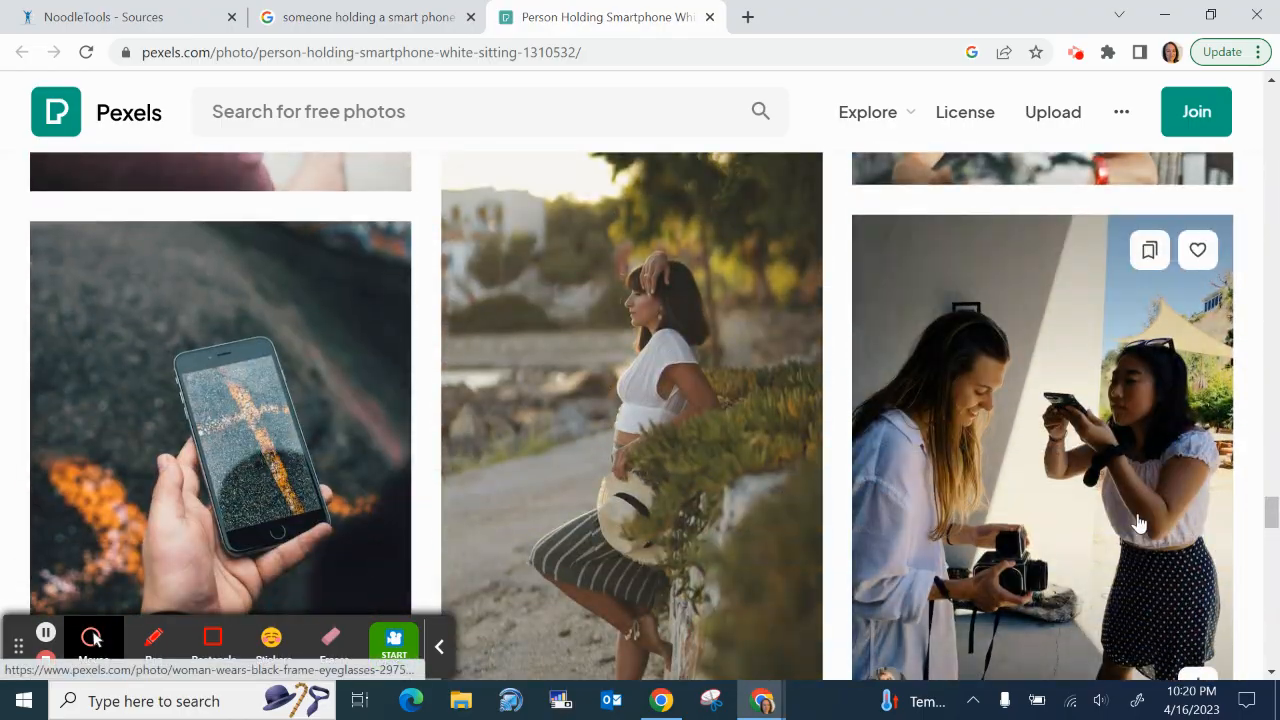
scroll(1137, 526, down, 10)
scroll(1138, 522, up, 20)
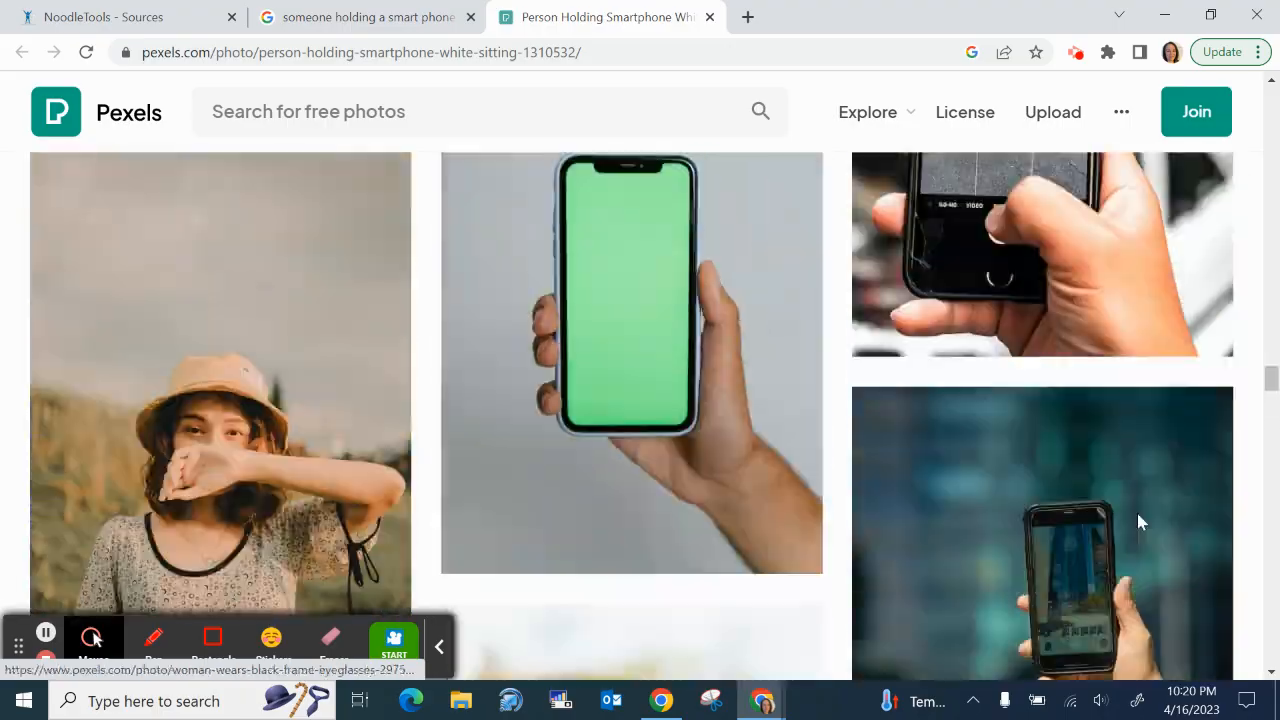
scroll(1138, 522, up, 10)
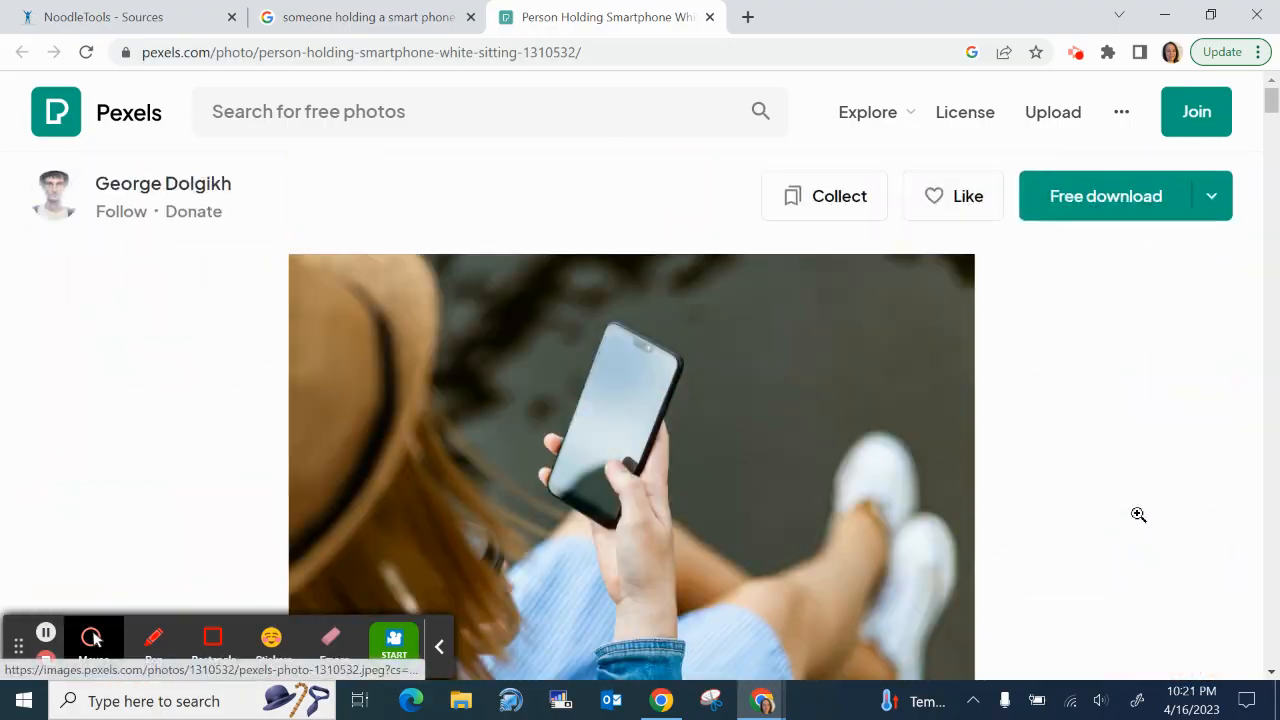
click(1121, 112)
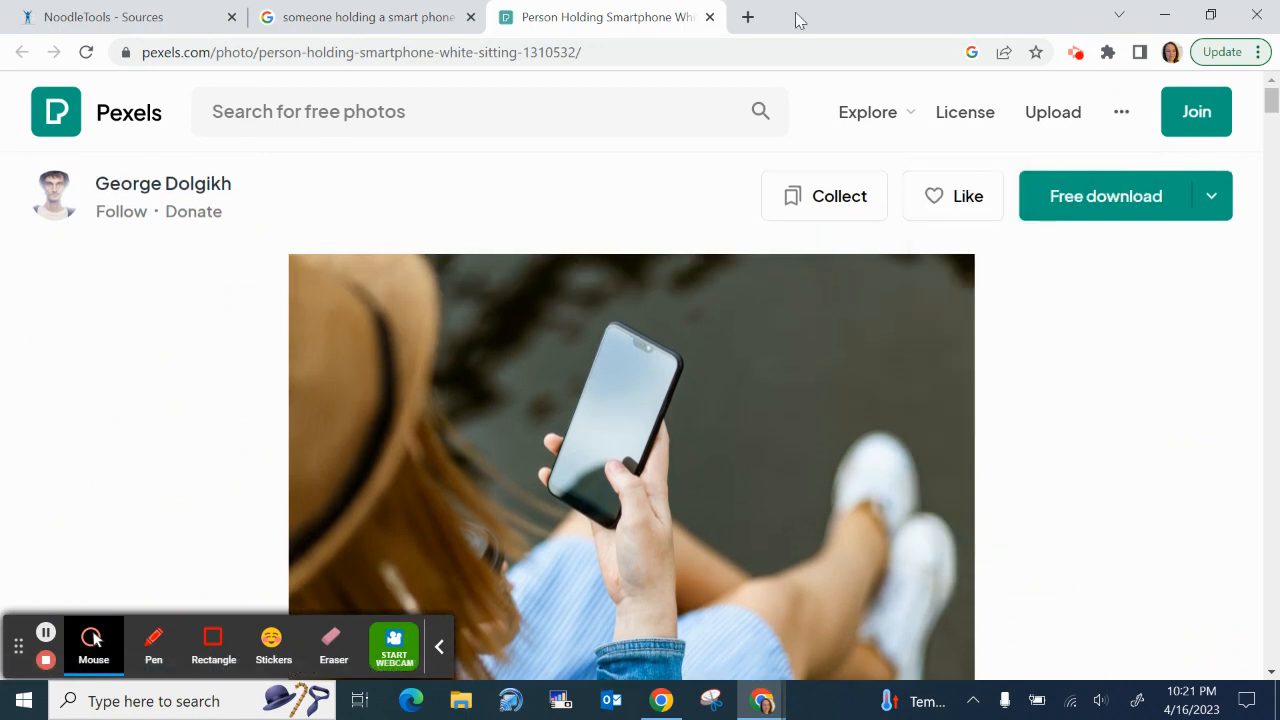
- Search the web for "publisher of pexels website" in a new tab and read the Pexels About Us page through to its Team section
click(748, 17)
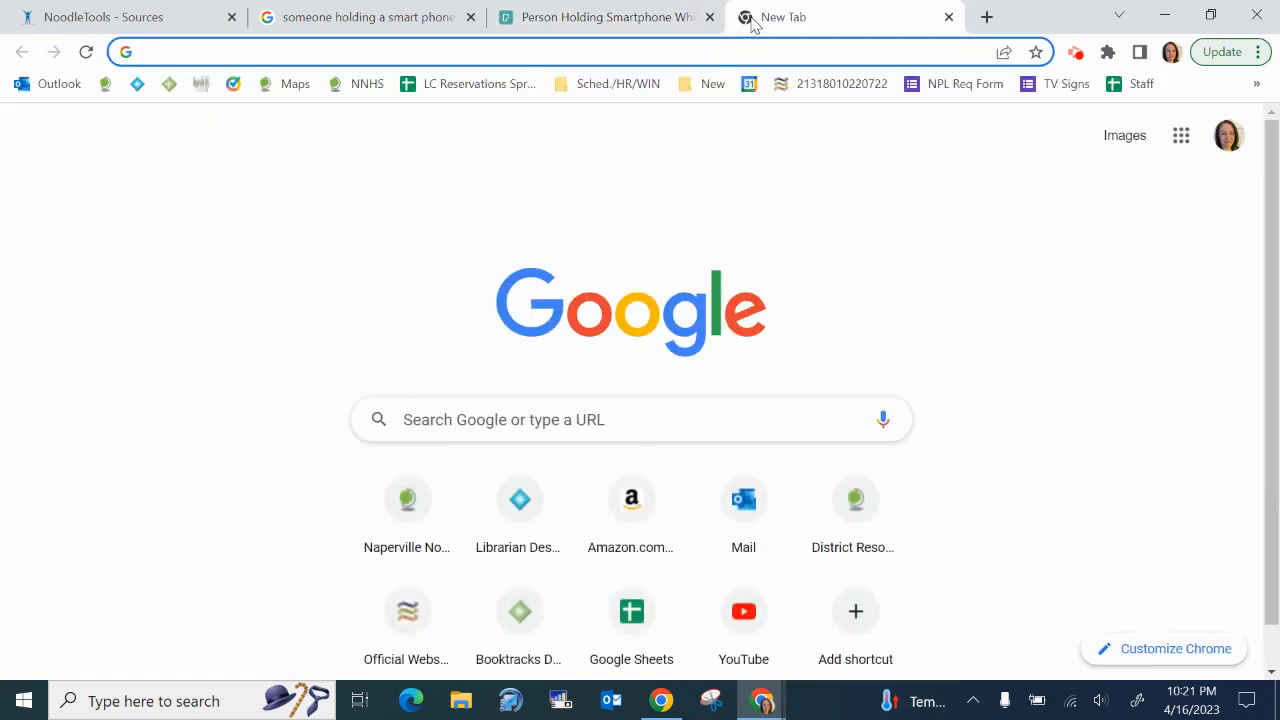
text(publish)
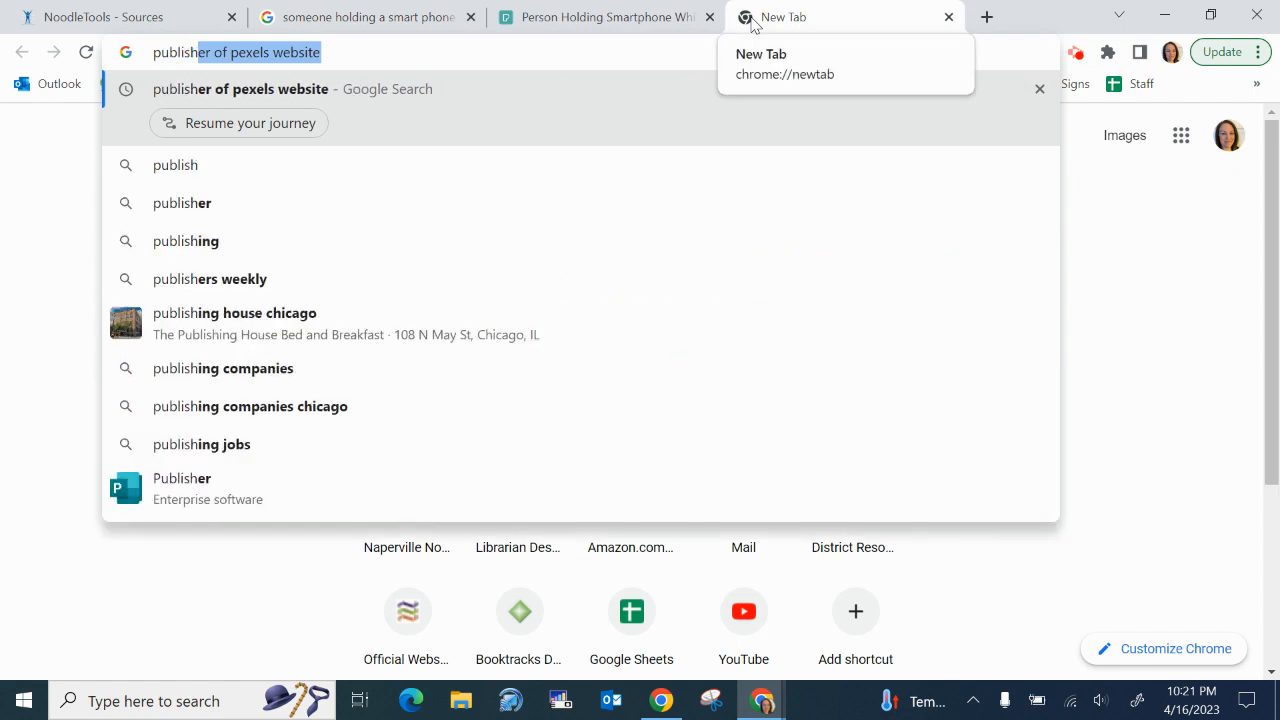
key(Return)
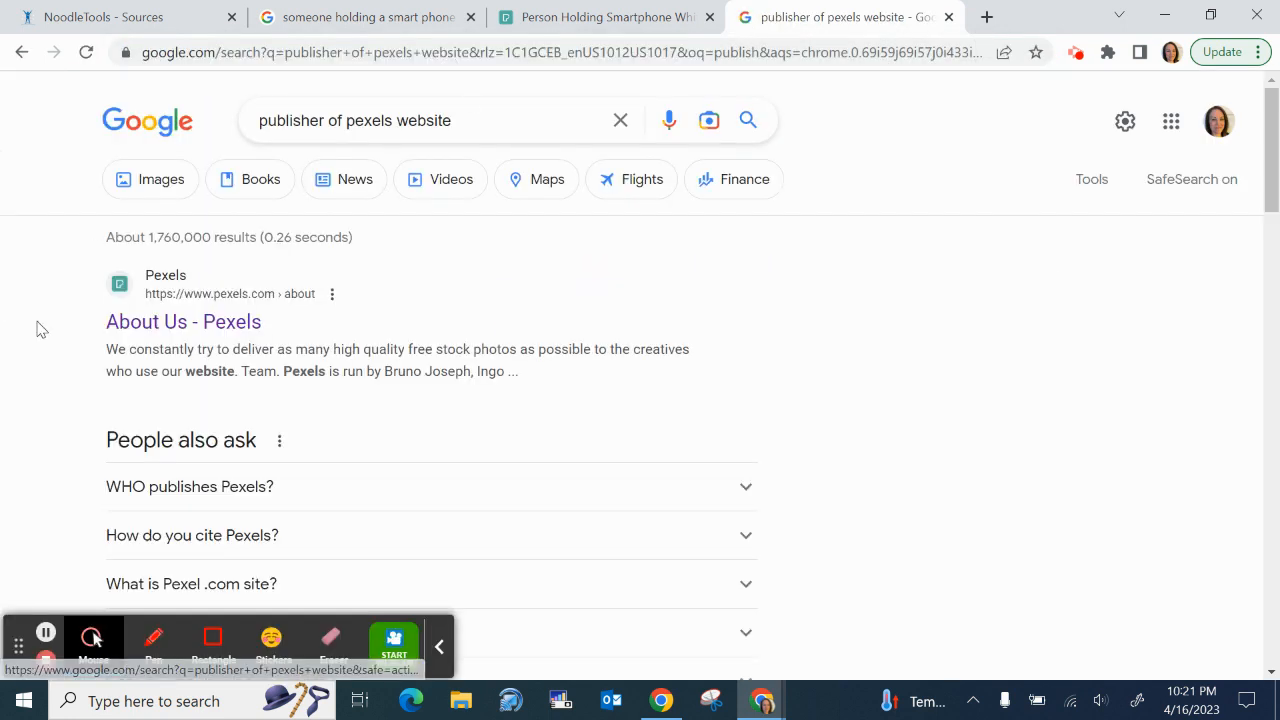
click(188, 322)
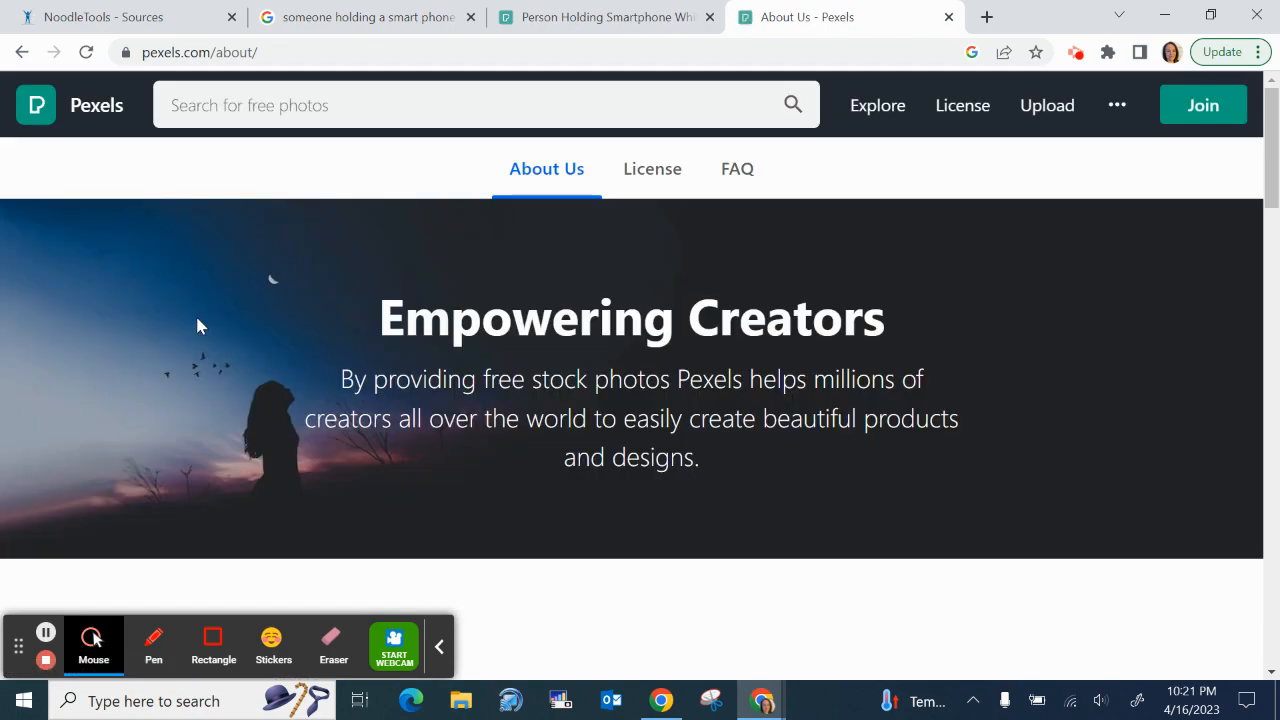
scroll(753, 497, down, 10)
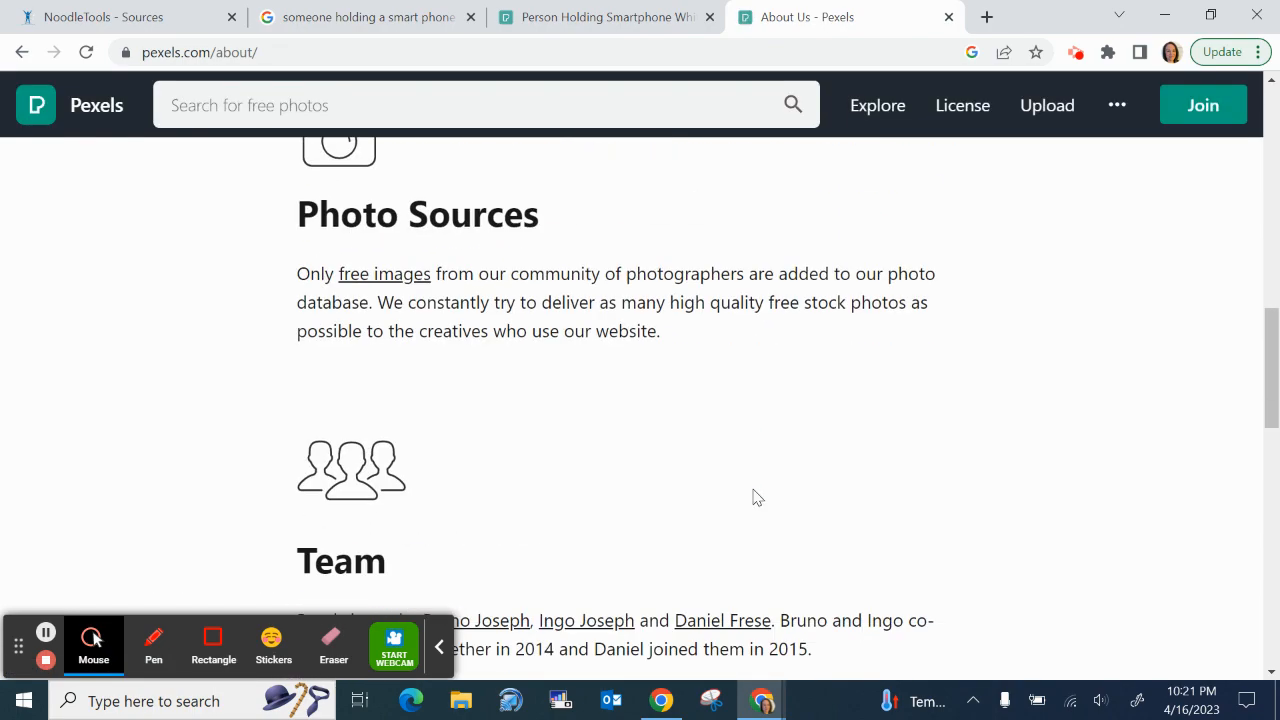
- Check the footer of the Pexels About Us page for the publisher of the site
scroll(755, 497, down, 10)
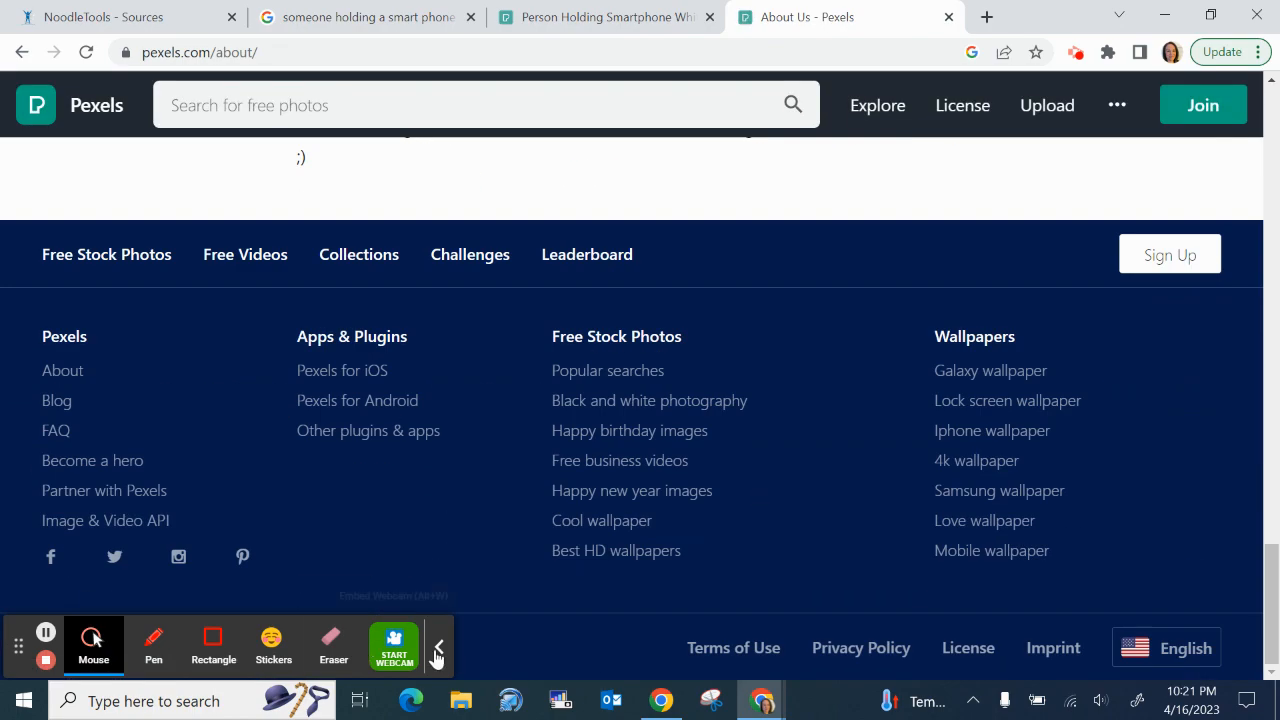
click(437, 653)
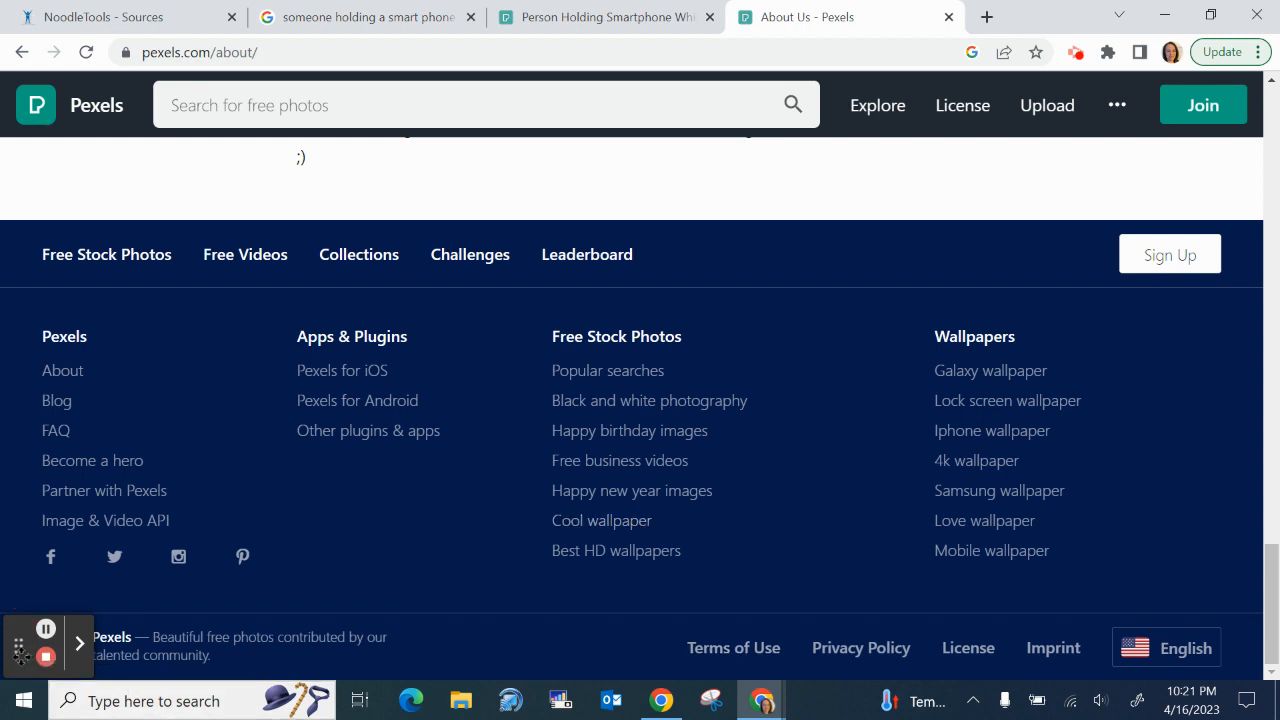
drag(19, 645, 15, 570)
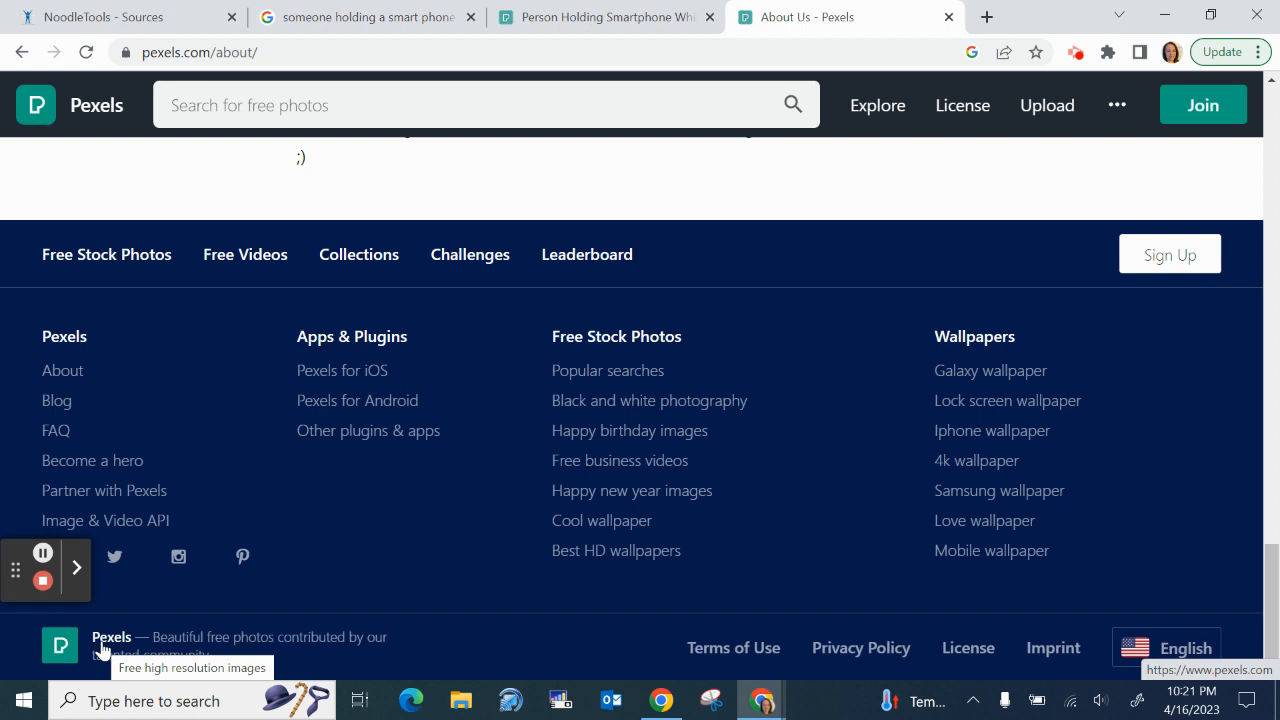
- Return to the NoodleTools citation and read the guidance on the publisher of the site
click(195, 20)
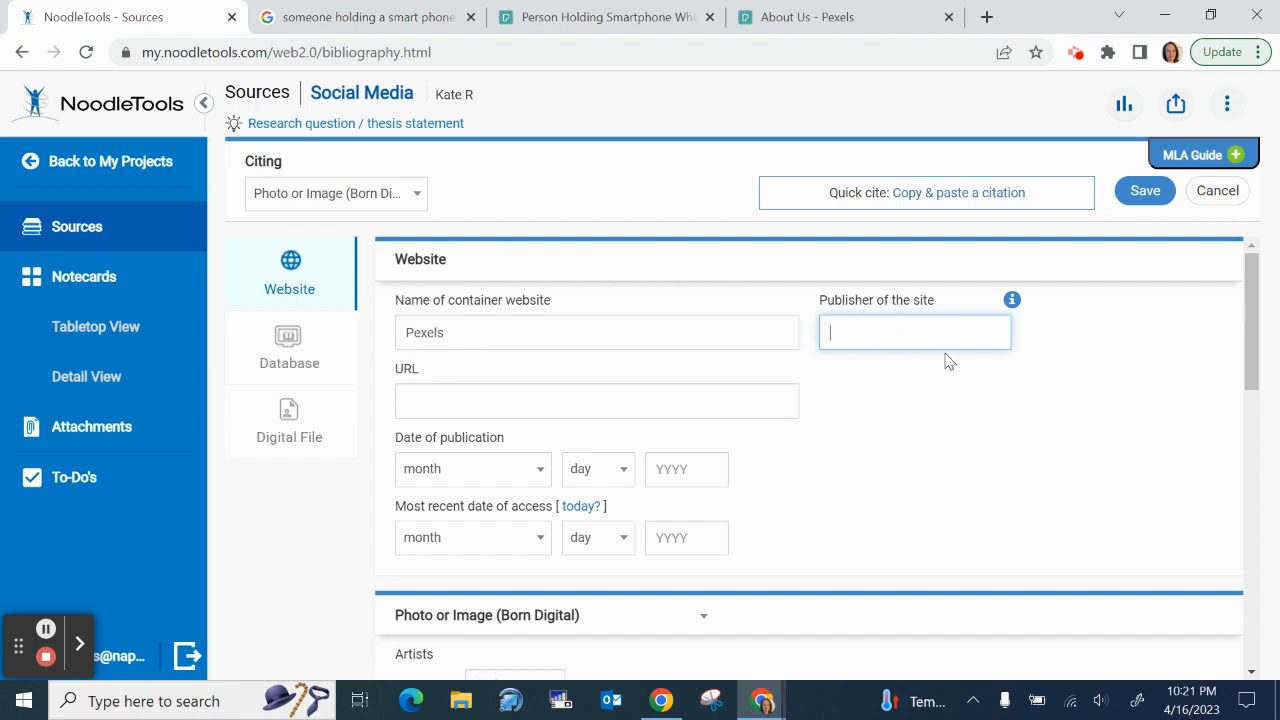
click(1012, 300)
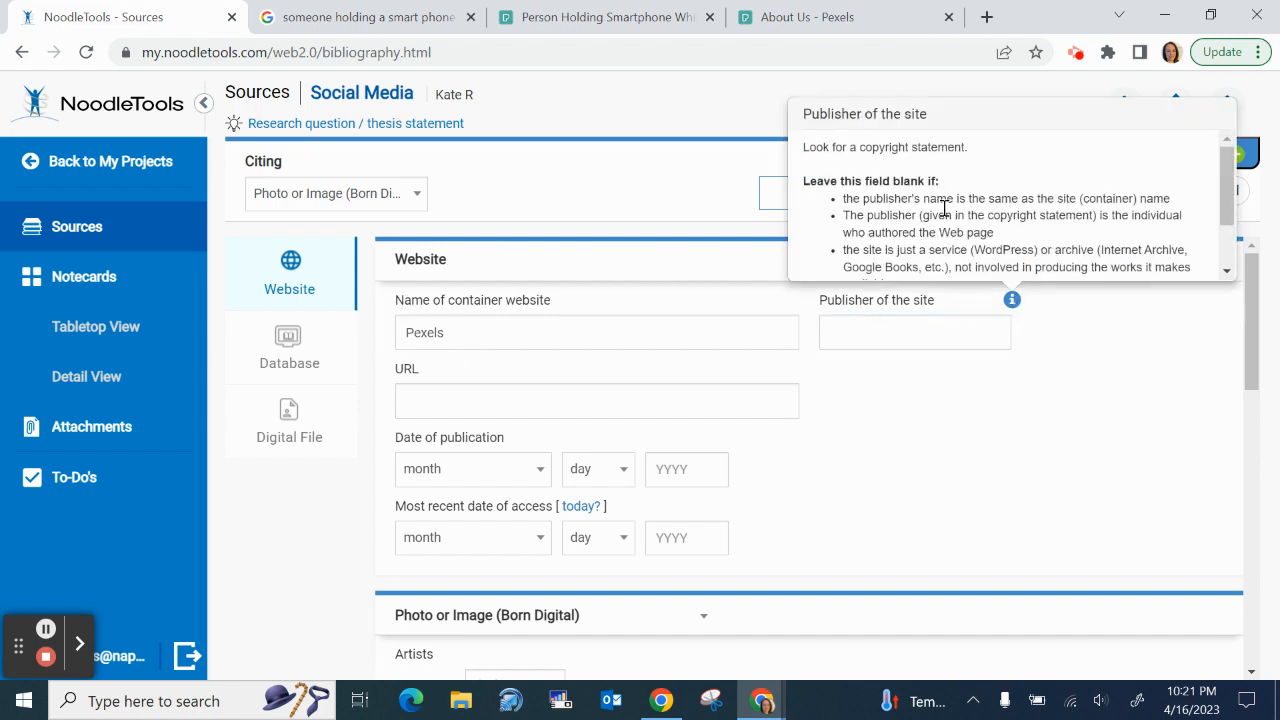
click(1062, 468)
- Close the Pexels About Us page and copy the photo page's web address into the URL of the citation
click(427, 406)
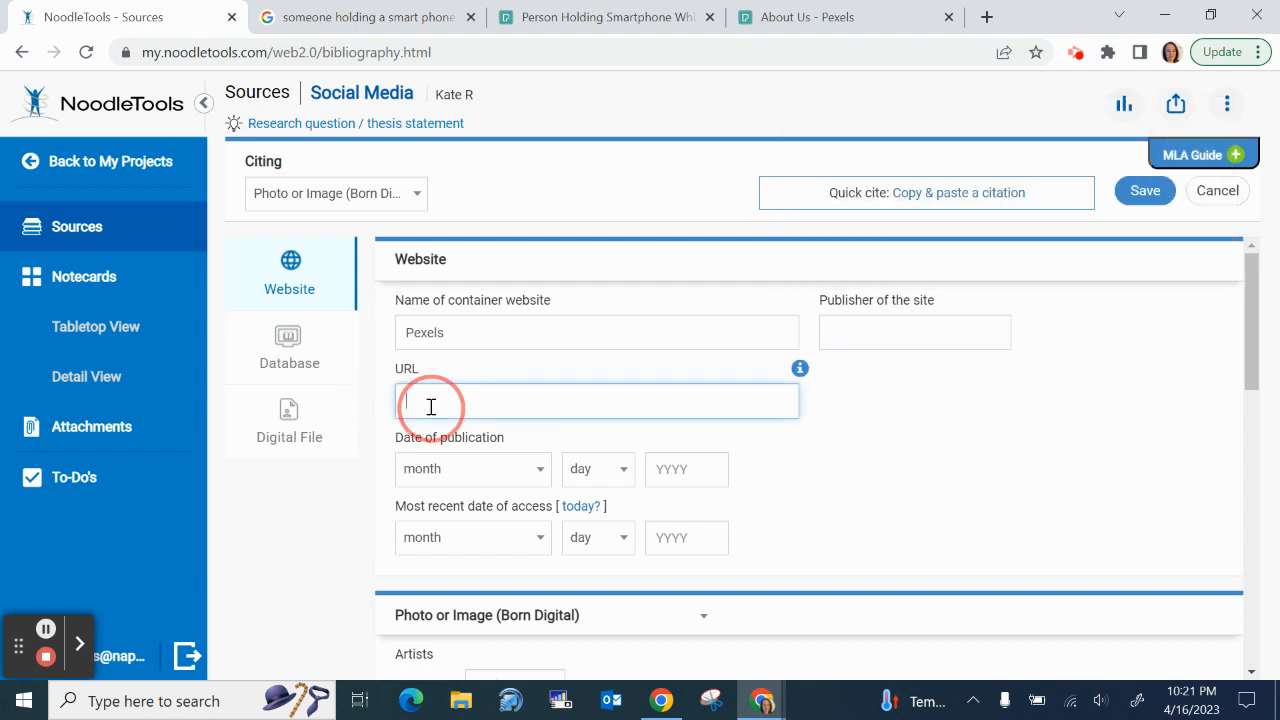
click(949, 17)
click(603, 17)
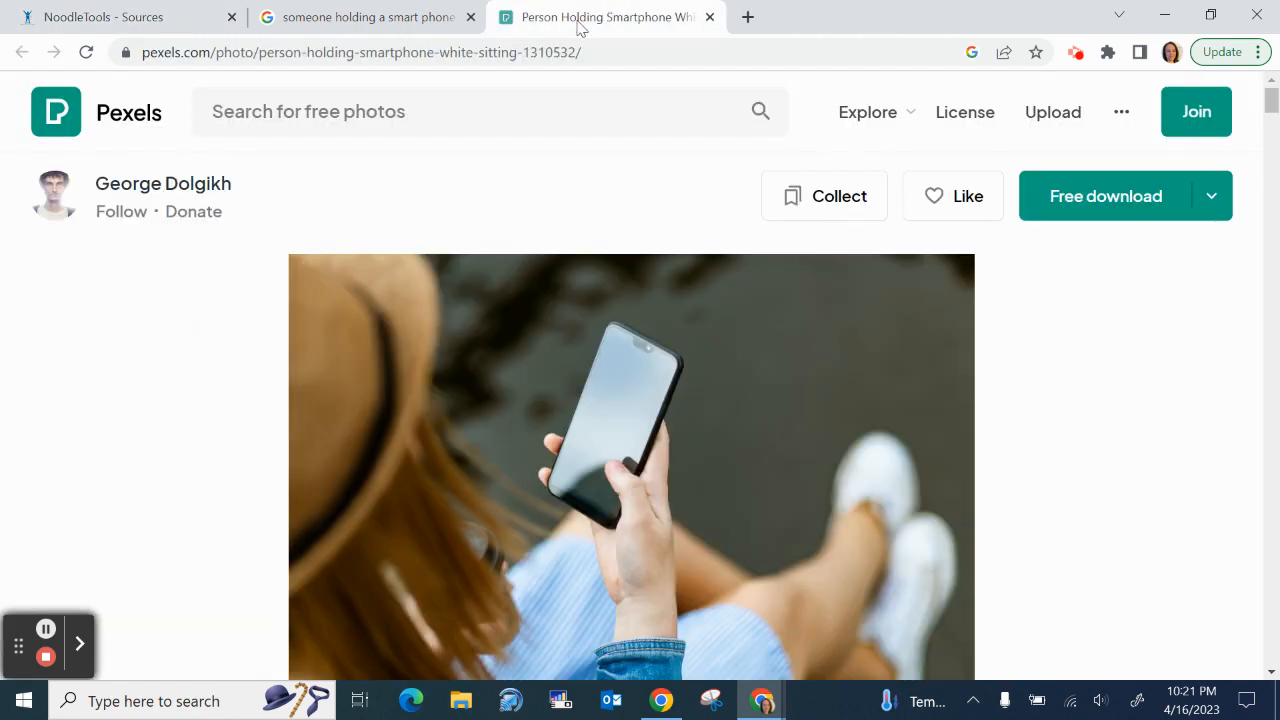
click(538, 54)
key(ctrl+c)
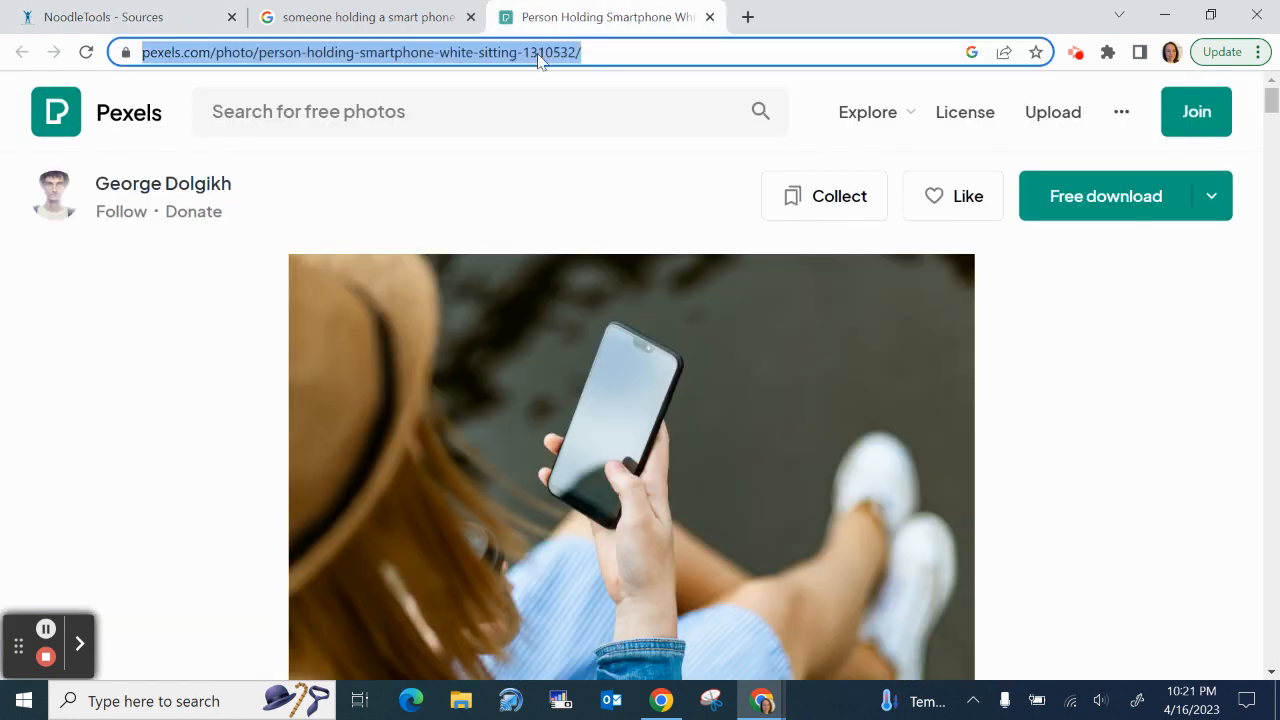
click(96, 18)
key(ctrl+v)
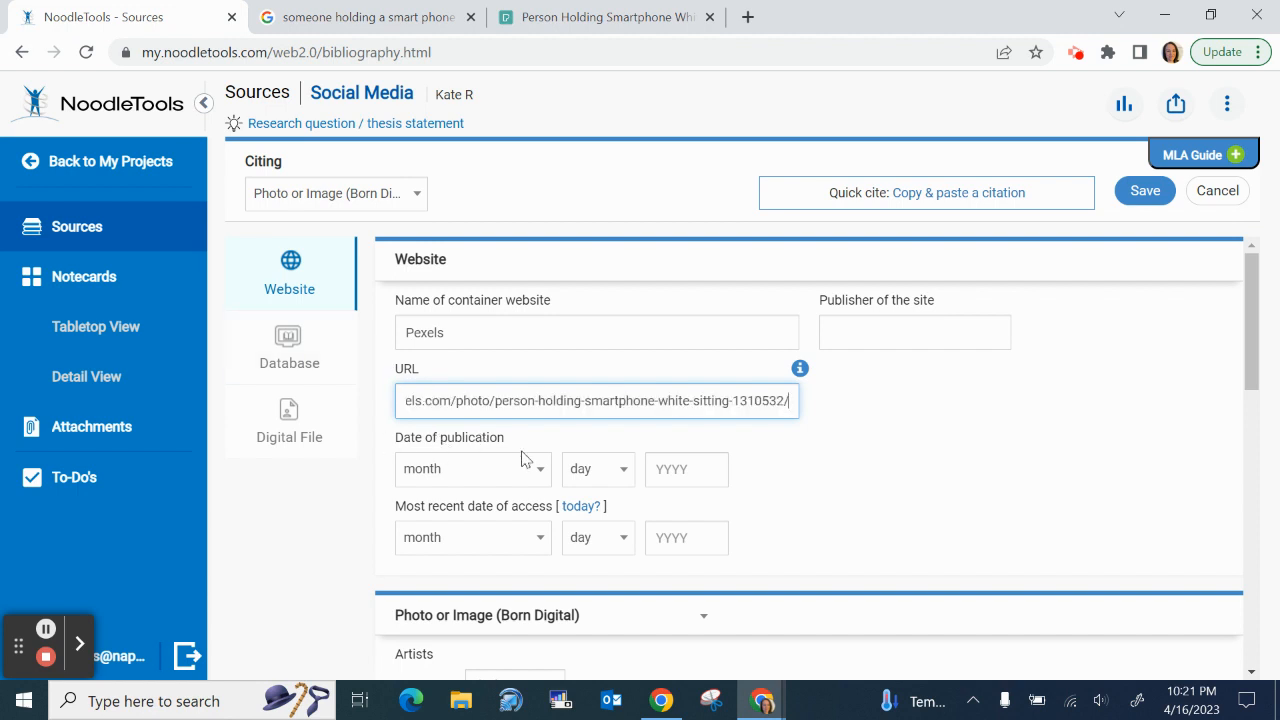
- Check the Pexels photo page for a publication date and set the citation's most recent date of access to today, April 16, 2023
scroll(521, 459, down, 2)
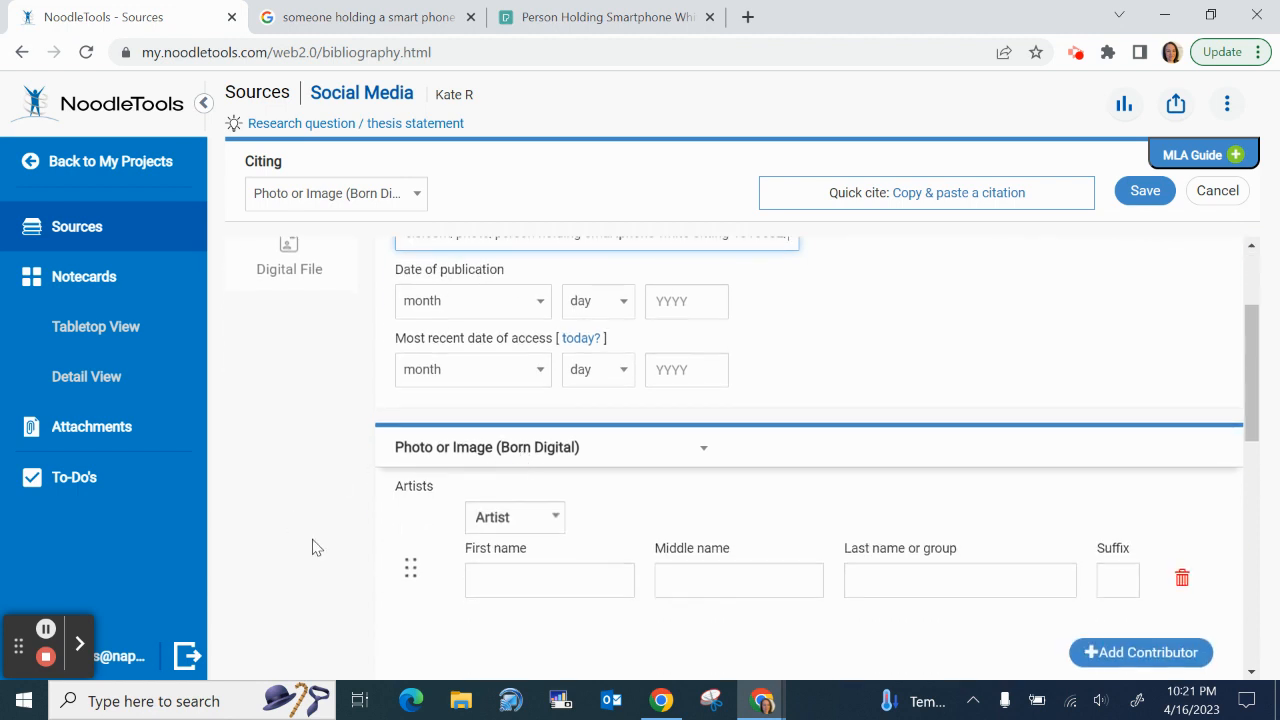
scroll(312, 547, down, 4)
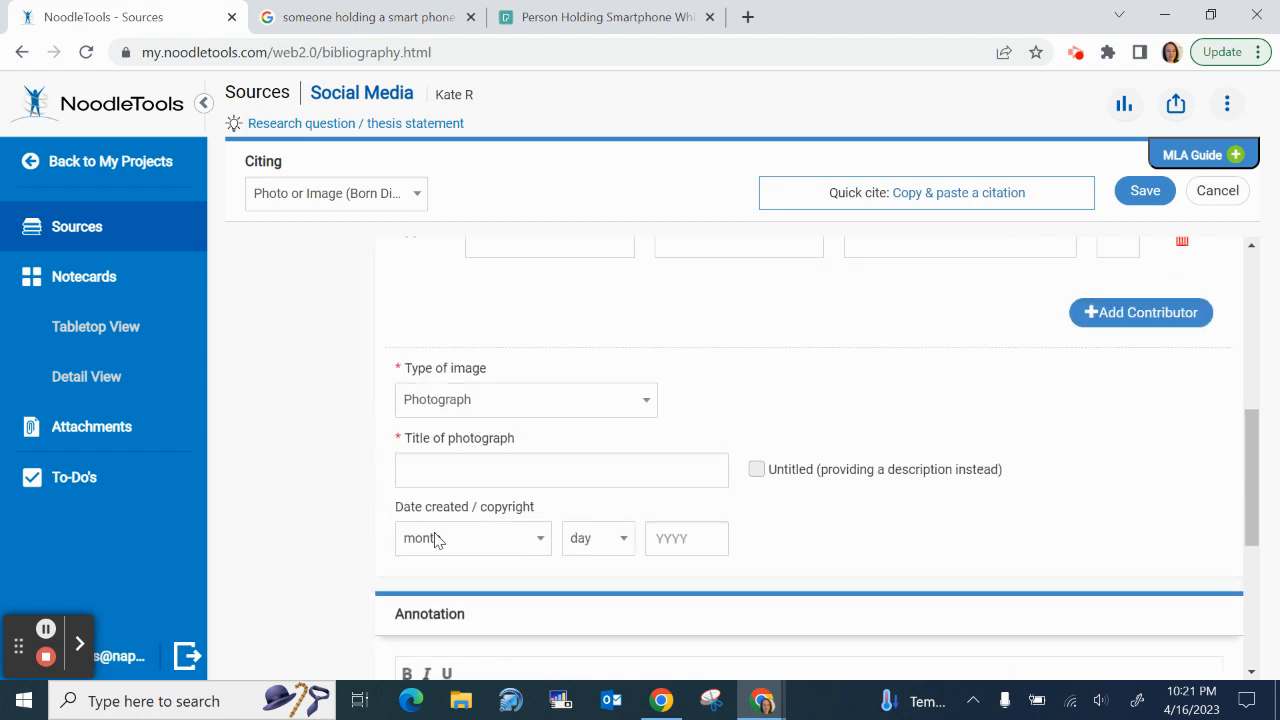
scroll(318, 394, up, 6)
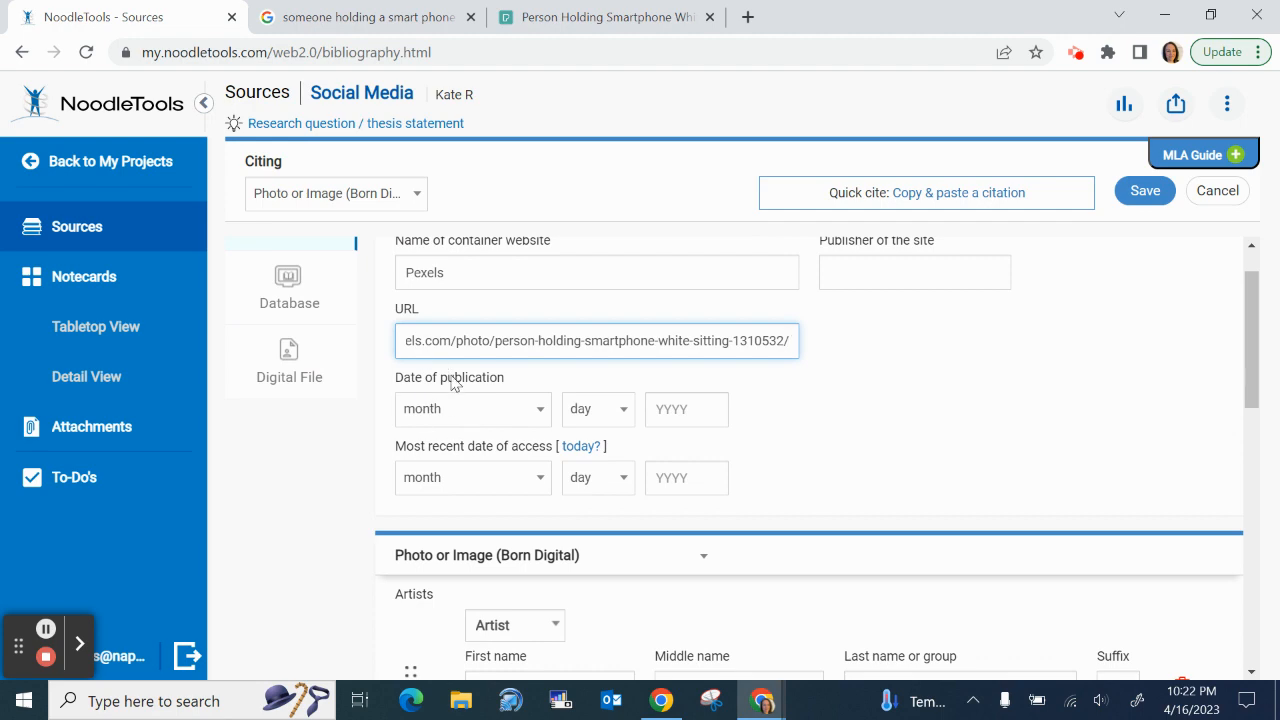
click(594, 20)
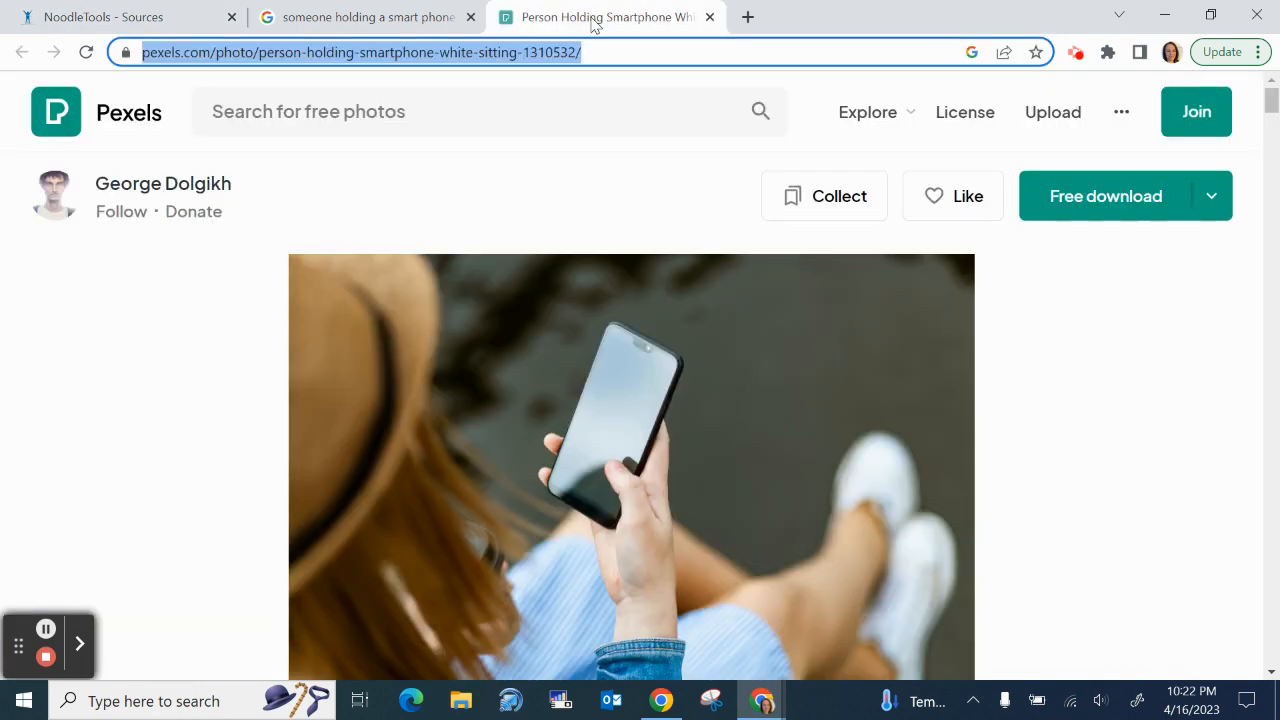
scroll(258, 445, down, 10)
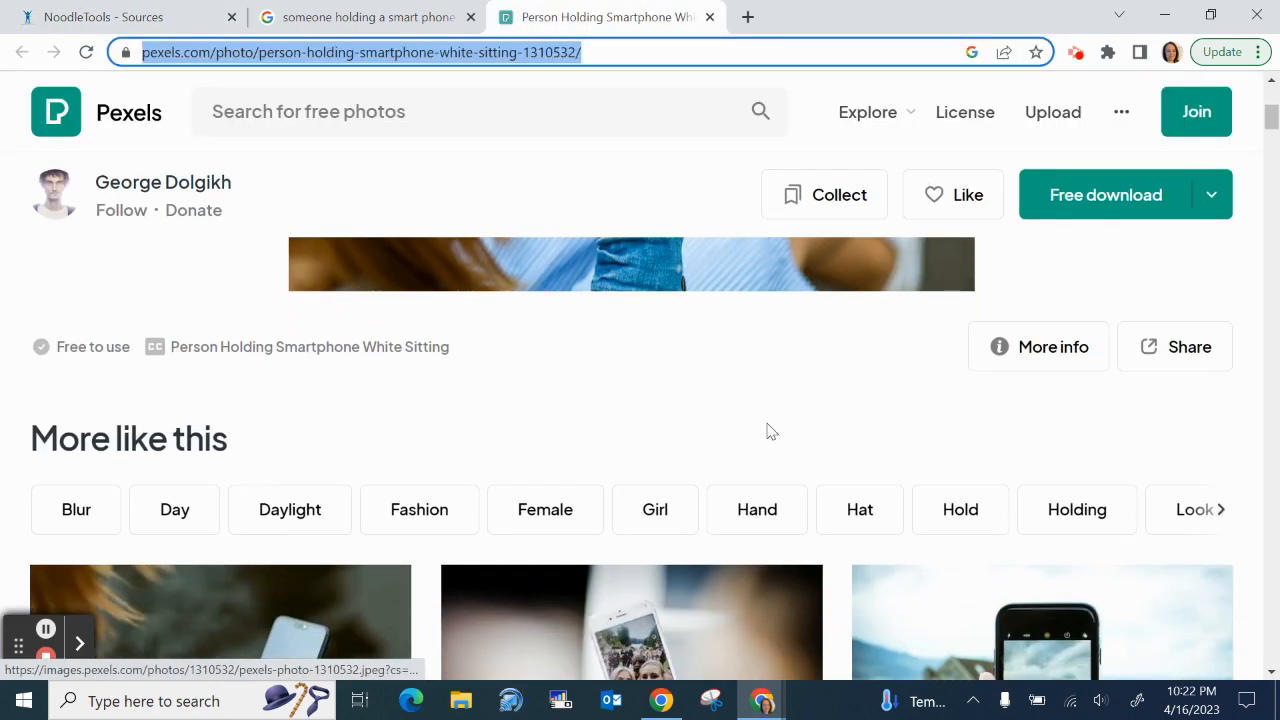
scroll(937, 560, up, 5)
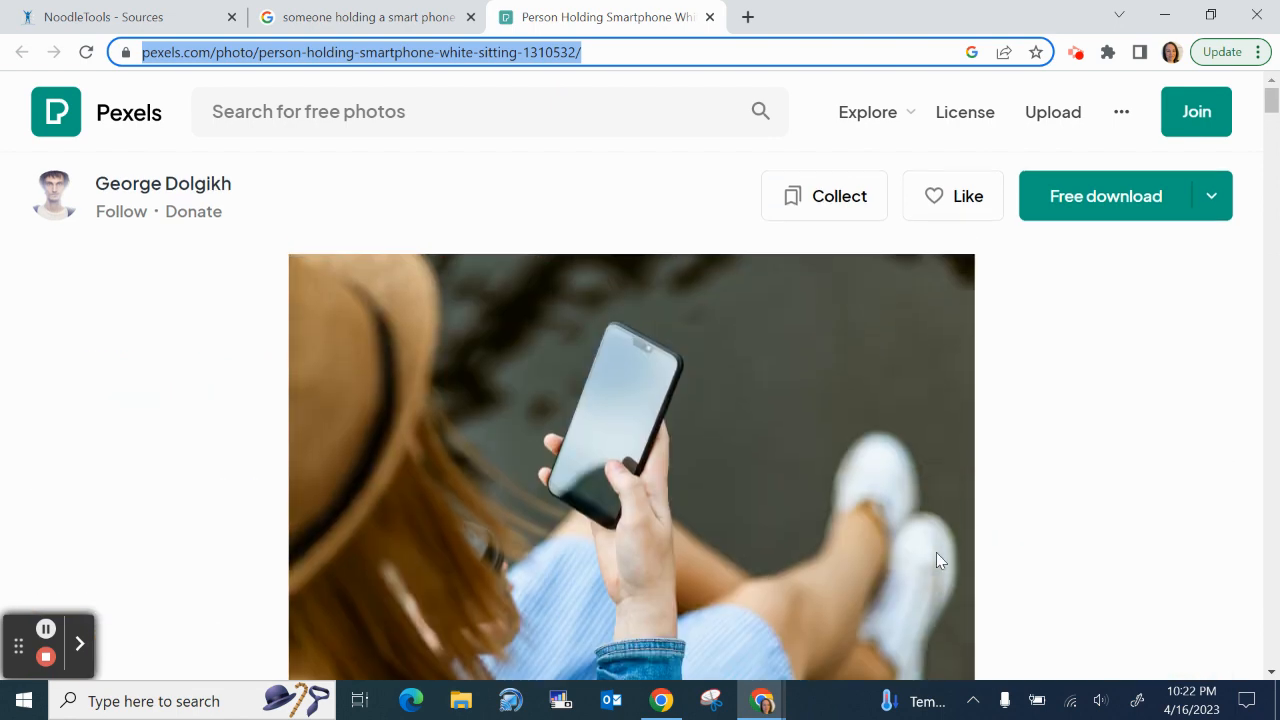
click(100, 12)
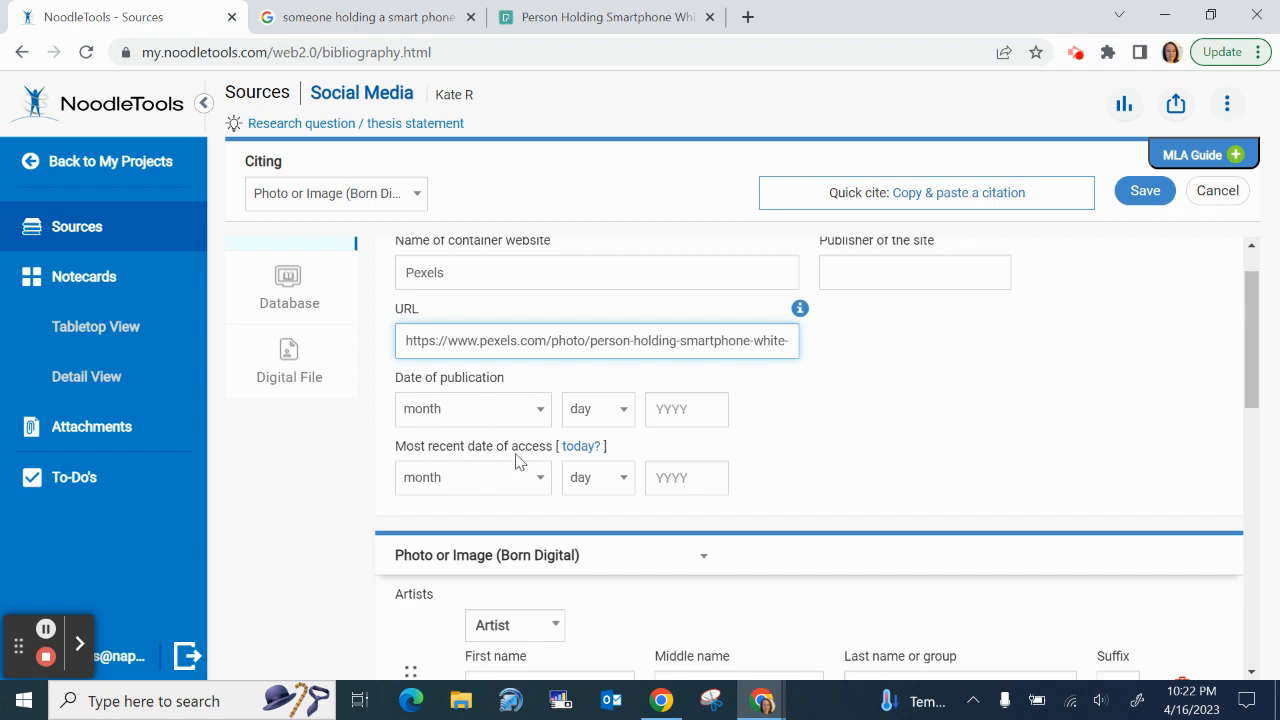
click(585, 448)
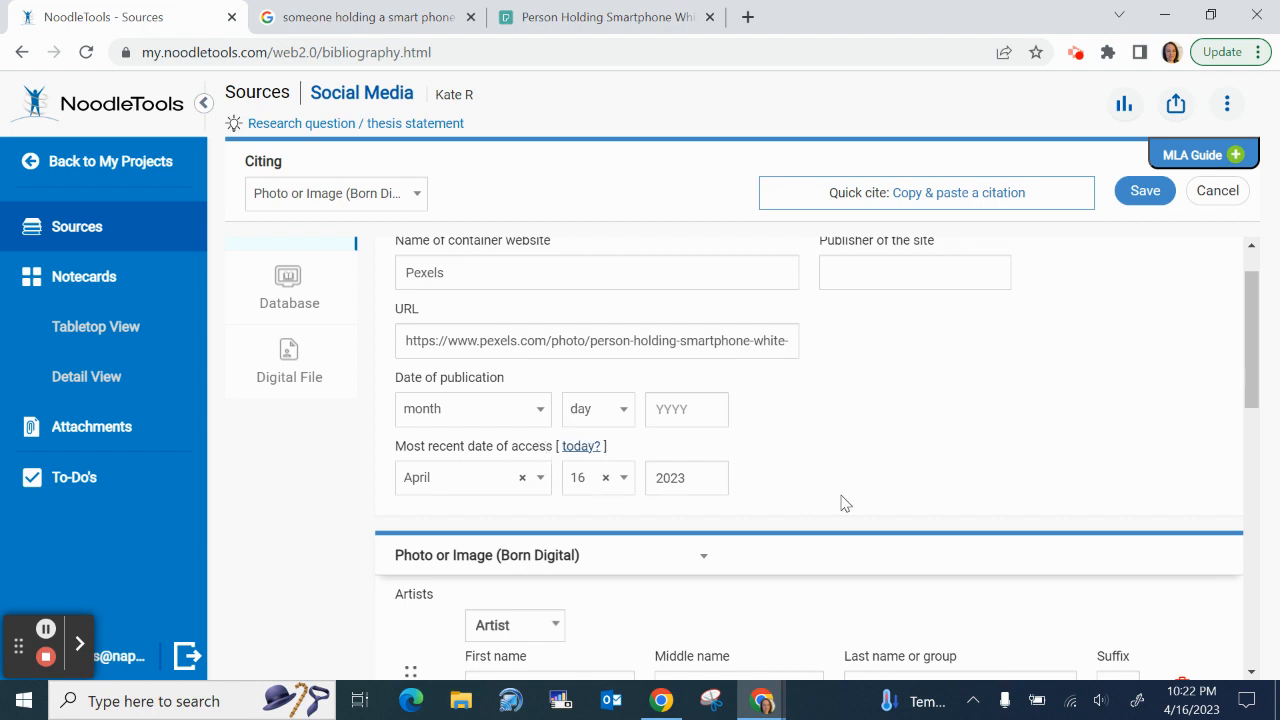
- Look up the photographer on the Pexels page and enter their first and last name as the artist in the citation
scroll(845, 503, down, 2)
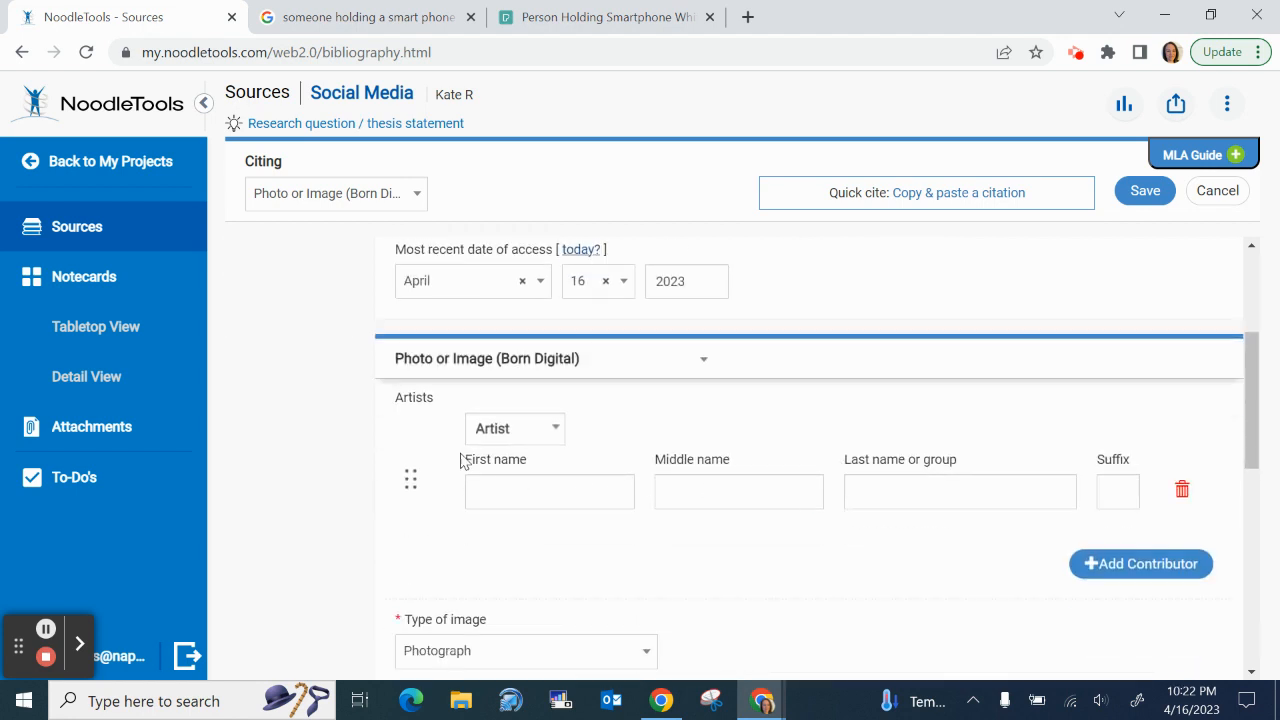
click(570, 18)
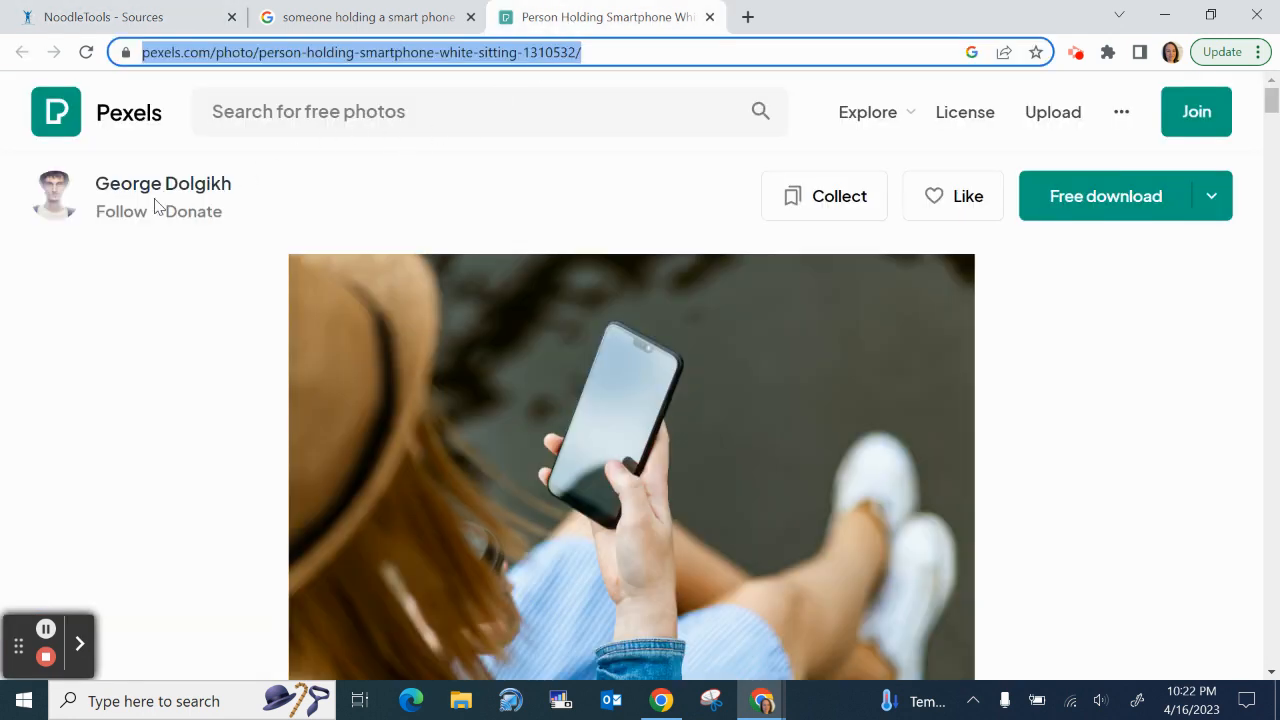
drag(237, 187, 168, 182)
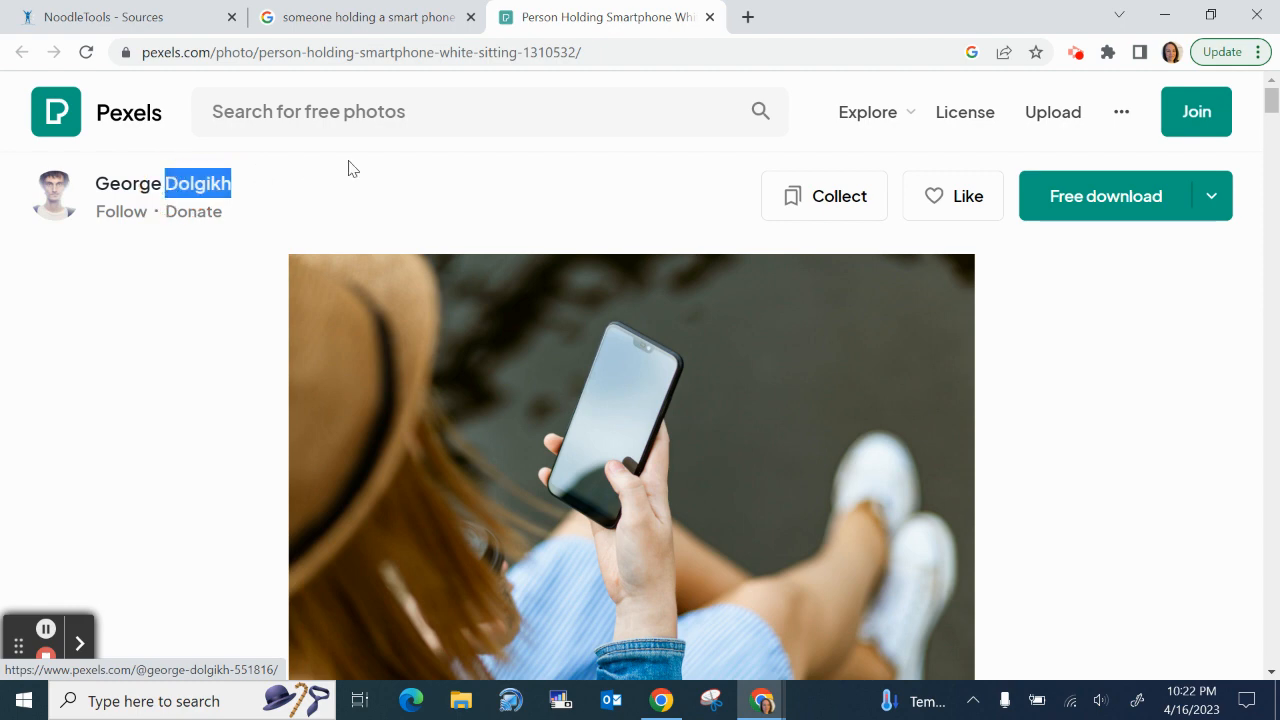
click(139, 29)
click(562, 478)
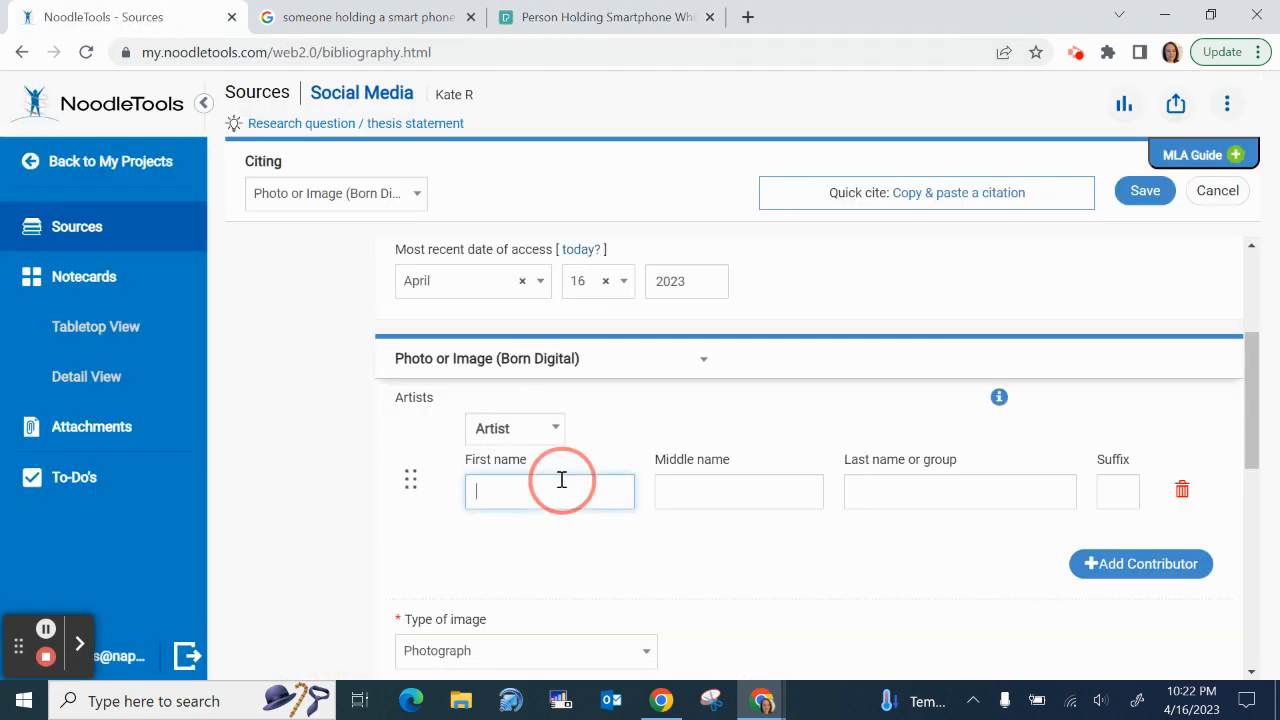
key(Tab)
key(Tab)
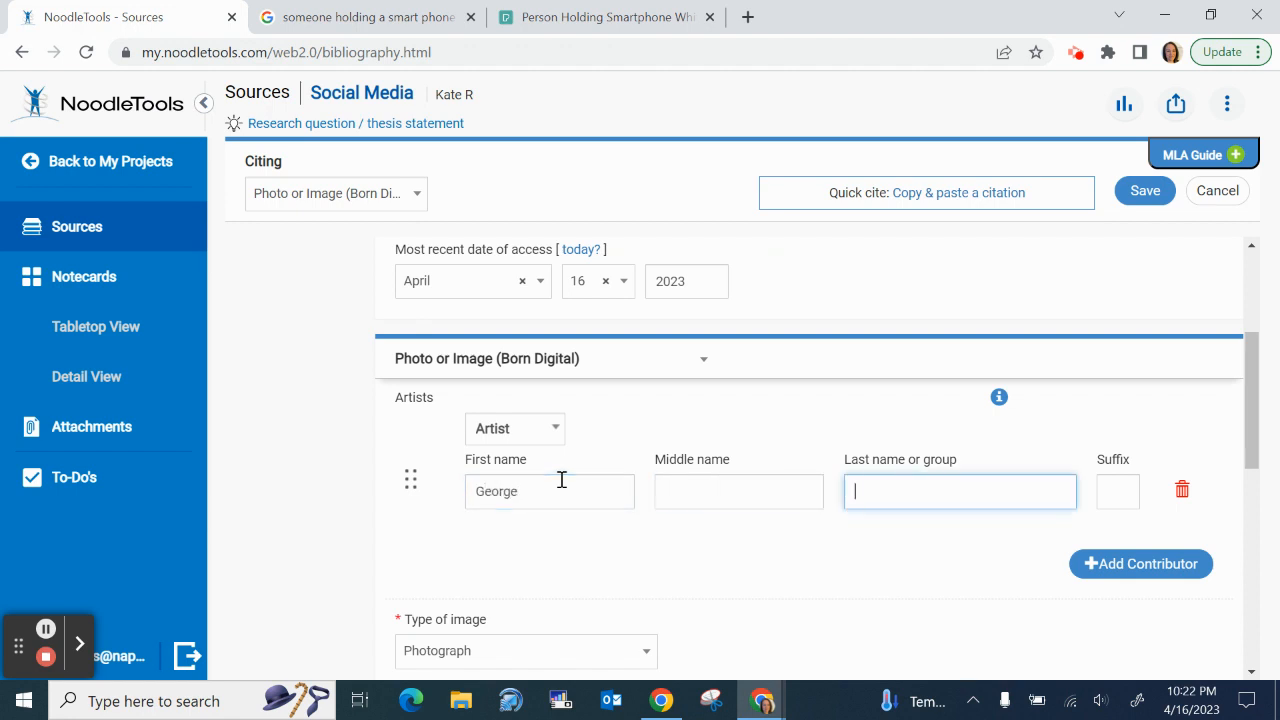
text(Dolgikh)
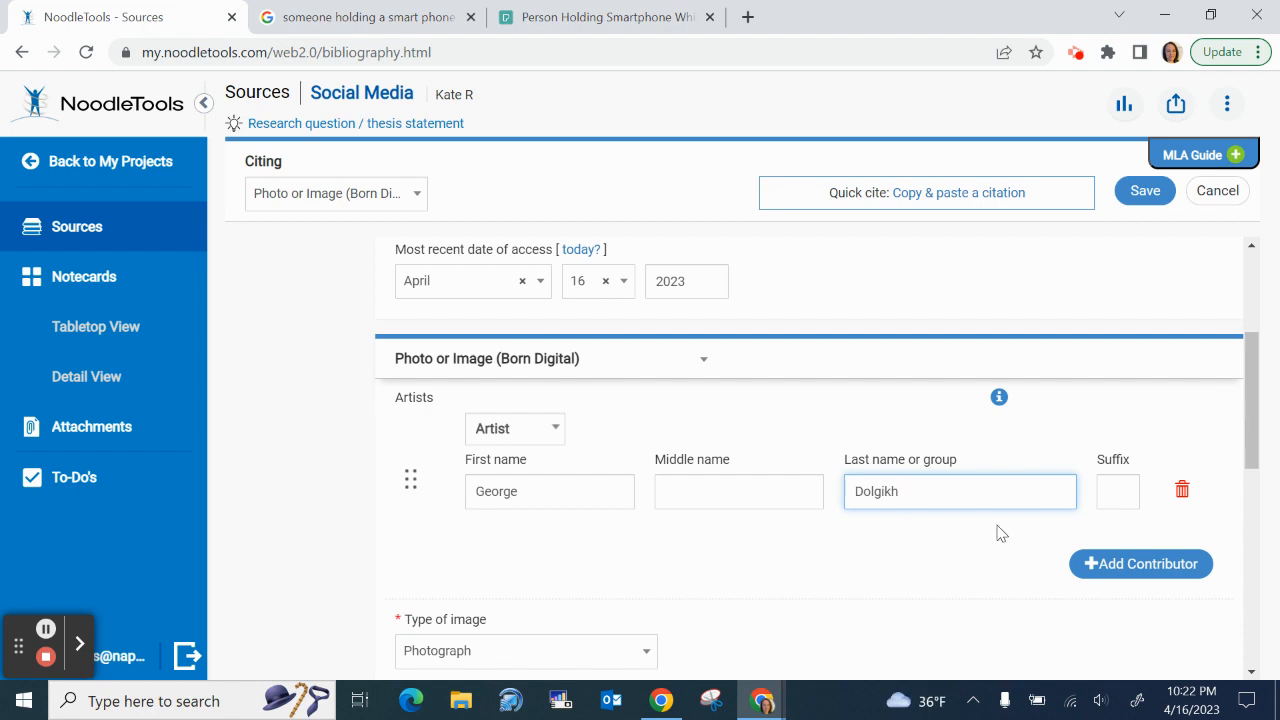
click(948, 465)
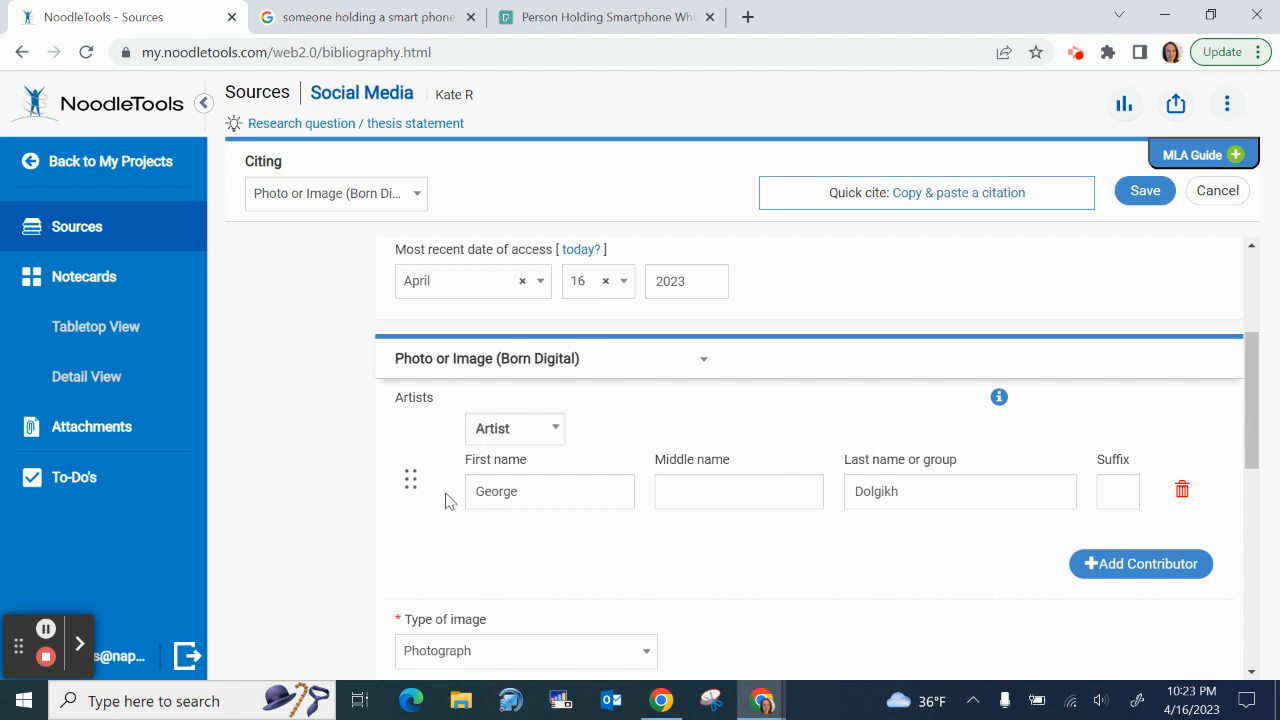
- Copy the photo's title from the Pexels page and enter Person Holding Smartphone White Sitting as the title of the photograph
scroll(254, 566, down, 3)
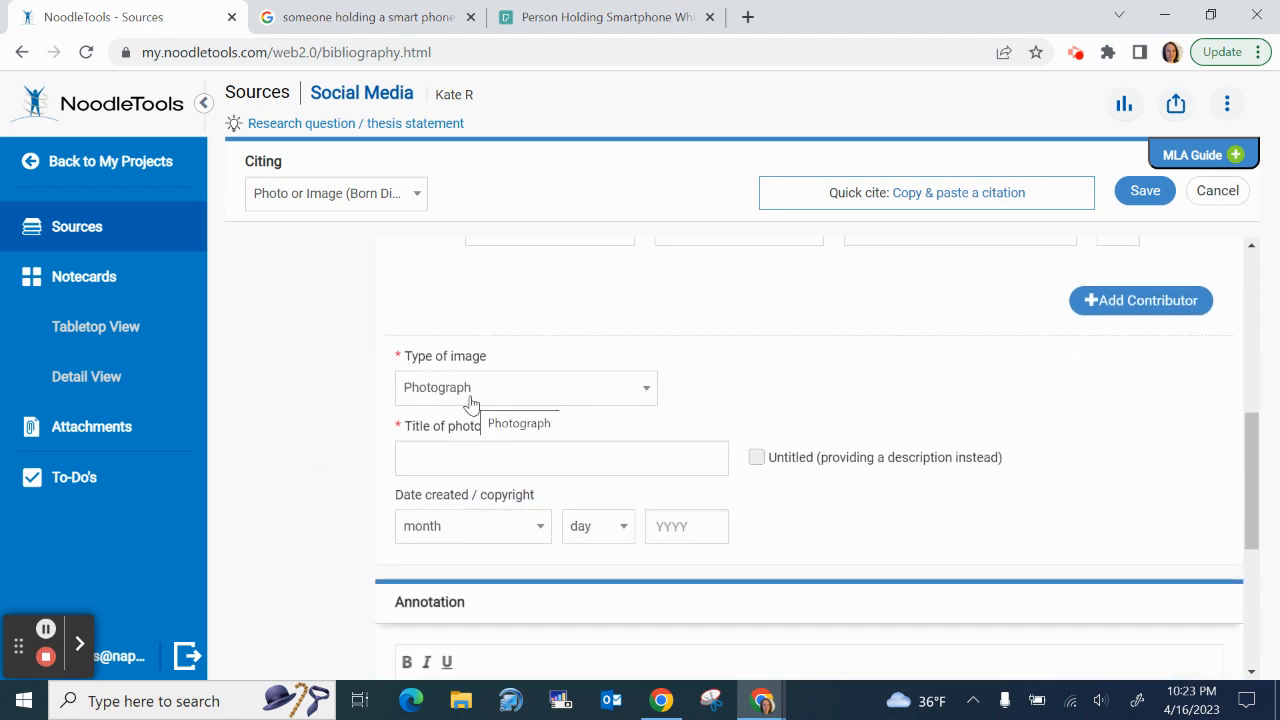
click(637, 17)
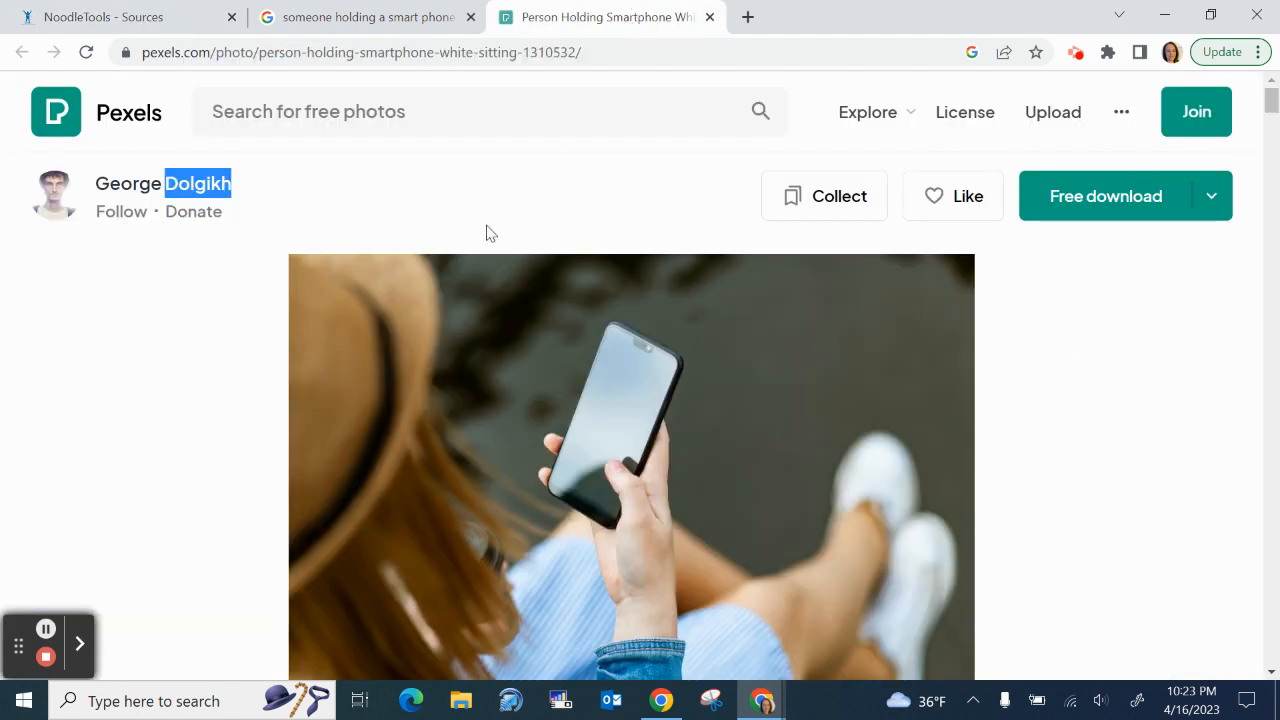
scroll(421, 380, down, 5)
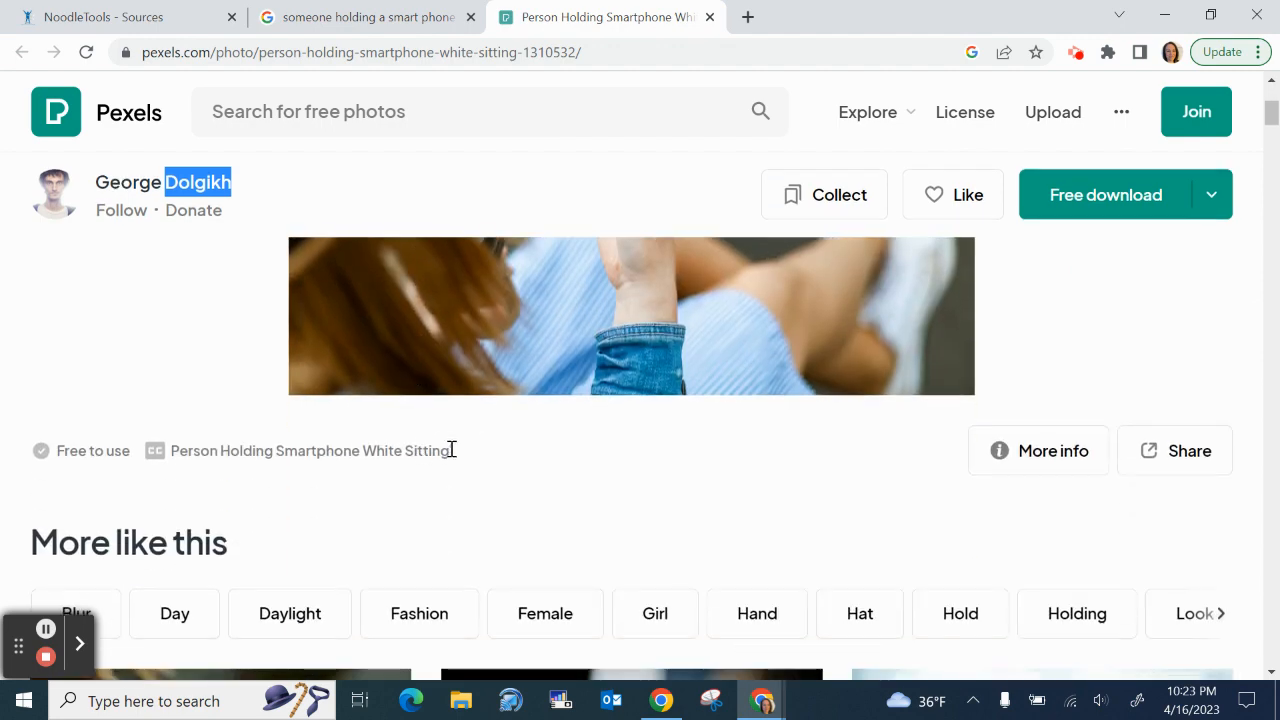
drag(455, 451, 172, 451)
key(ctrl+c)
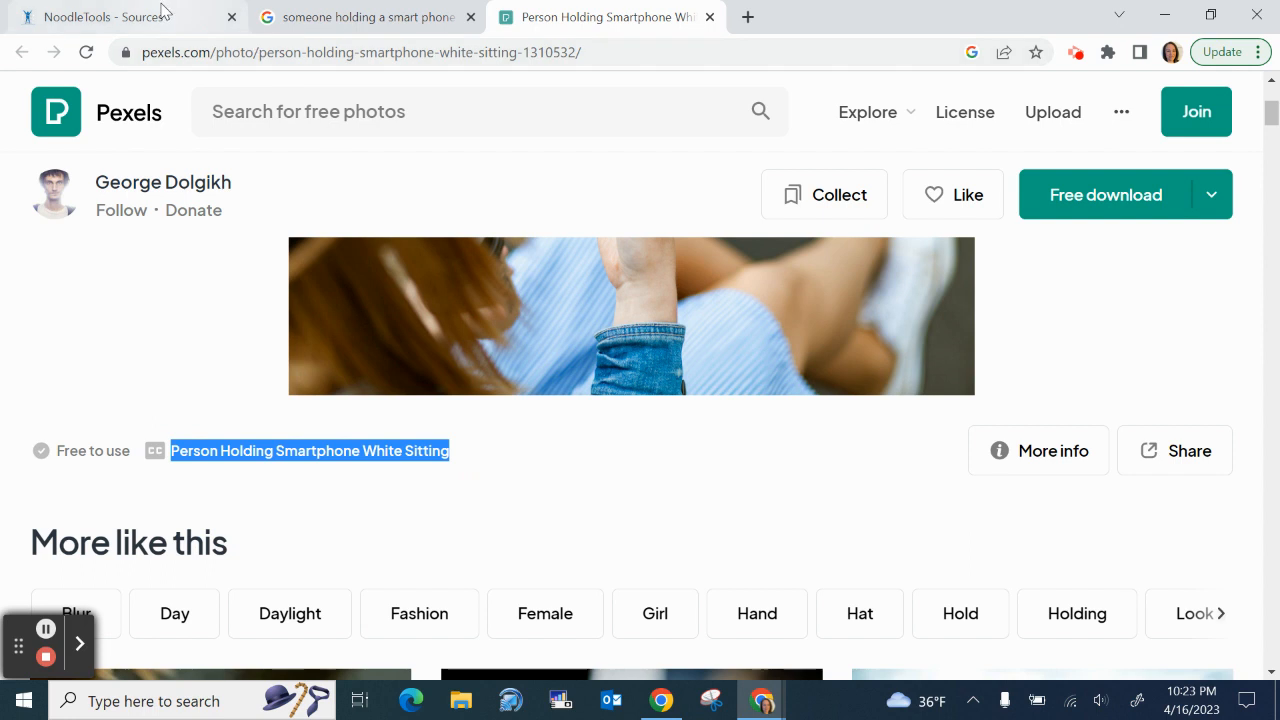
click(165, 12)
click(442, 466)
key(ctrl+v)
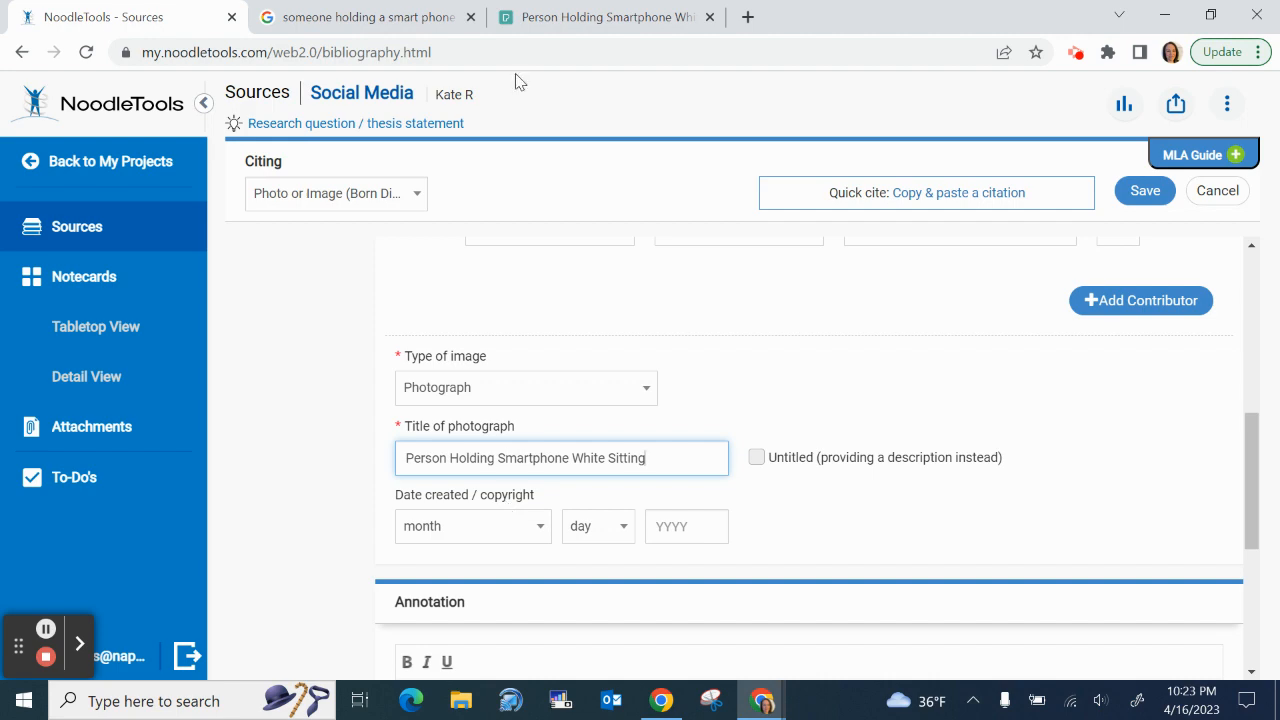
- Check the photo details on the Pexels page for the date the photo was taken
click(560, 20)
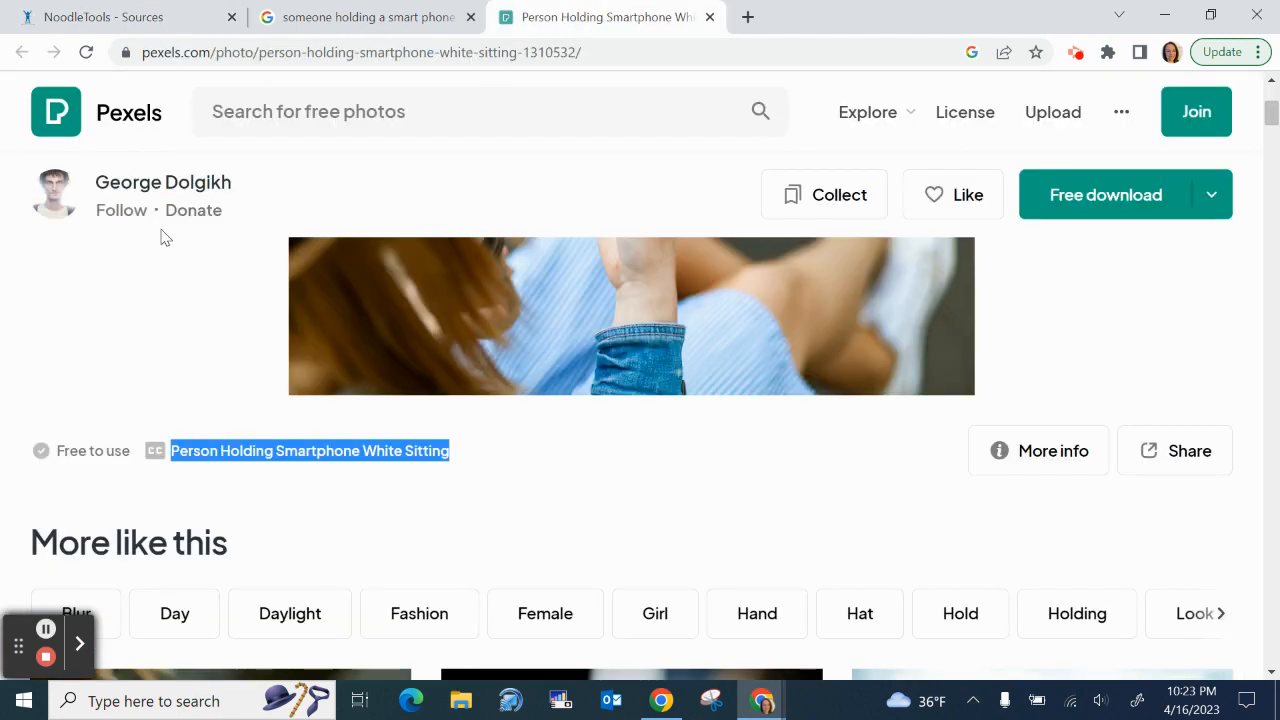
scroll(446, 506, up, 2)
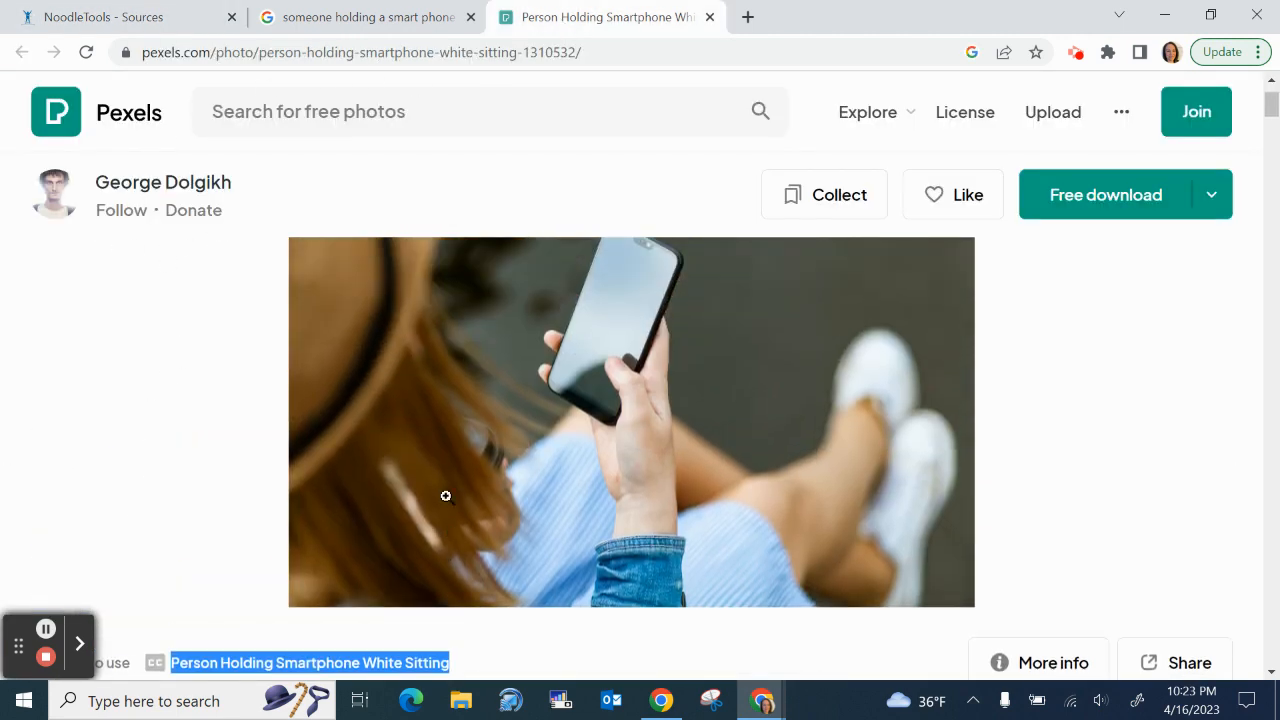
scroll(443, 494, down, 3)
click(1047, 424)
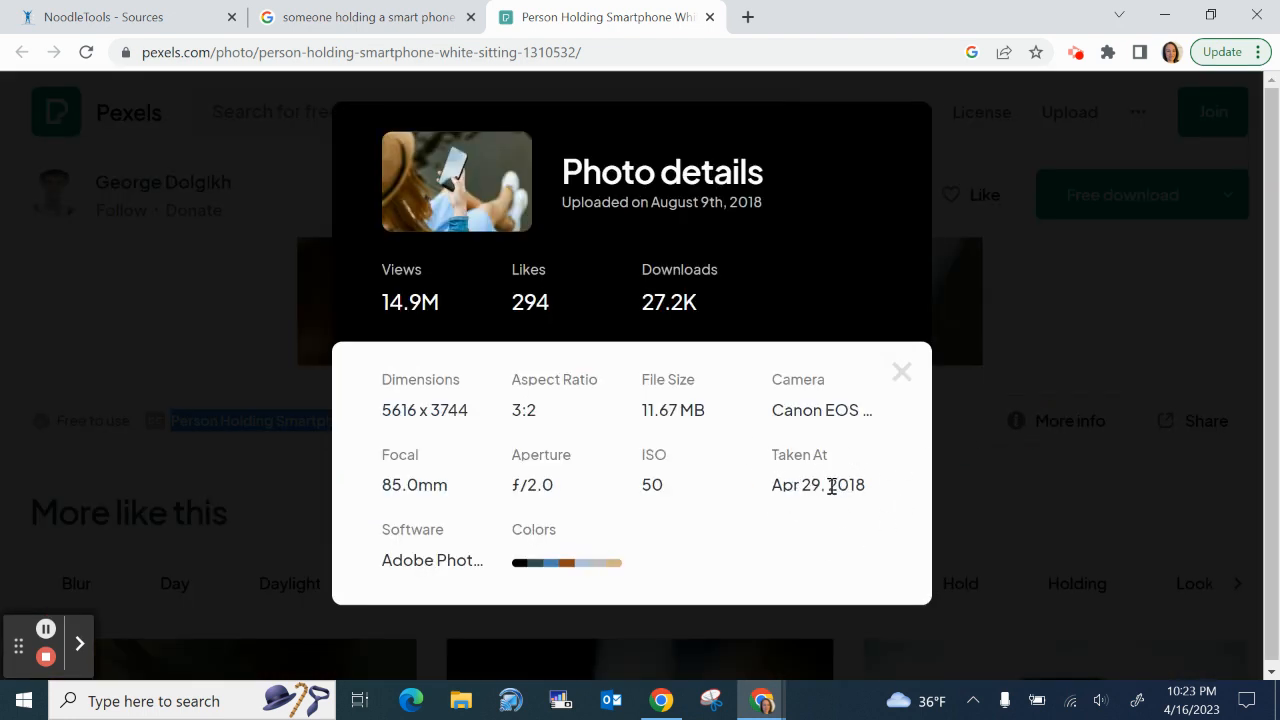
click(903, 375)
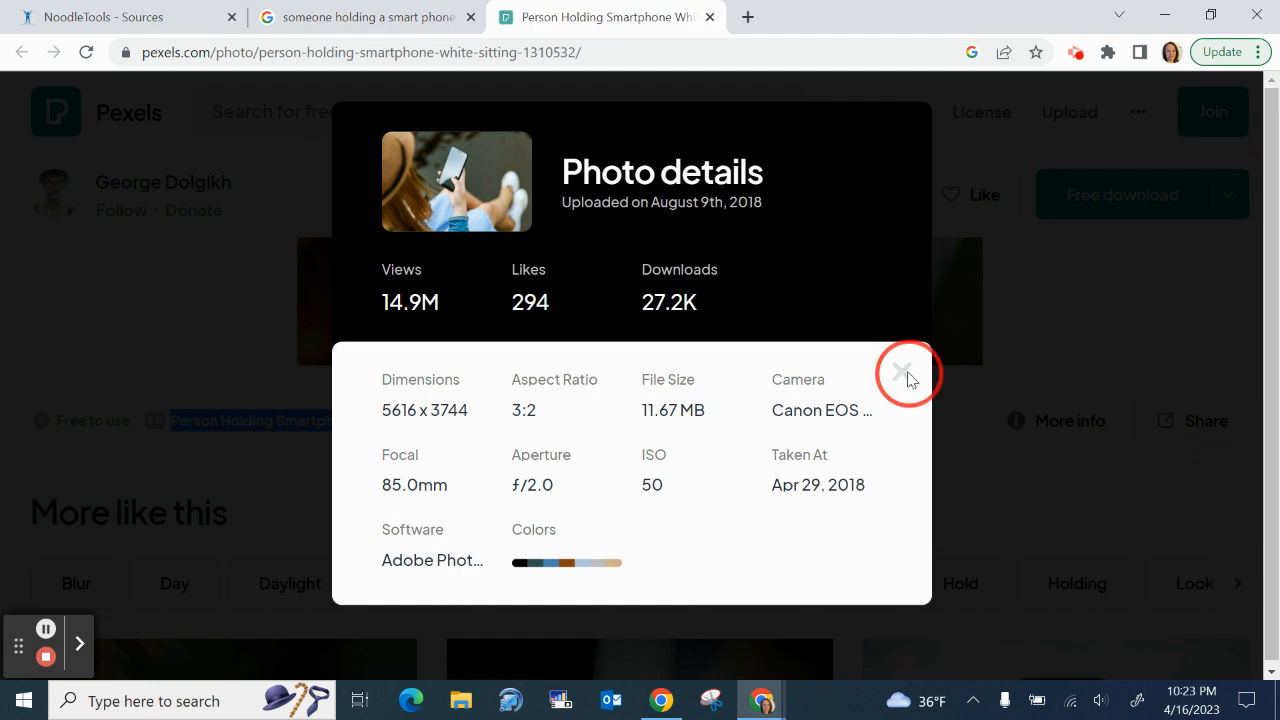
- Return to the NoodleTools citation form and set the photograph's date created / copyright to April 29, 2018
click(157, 20)
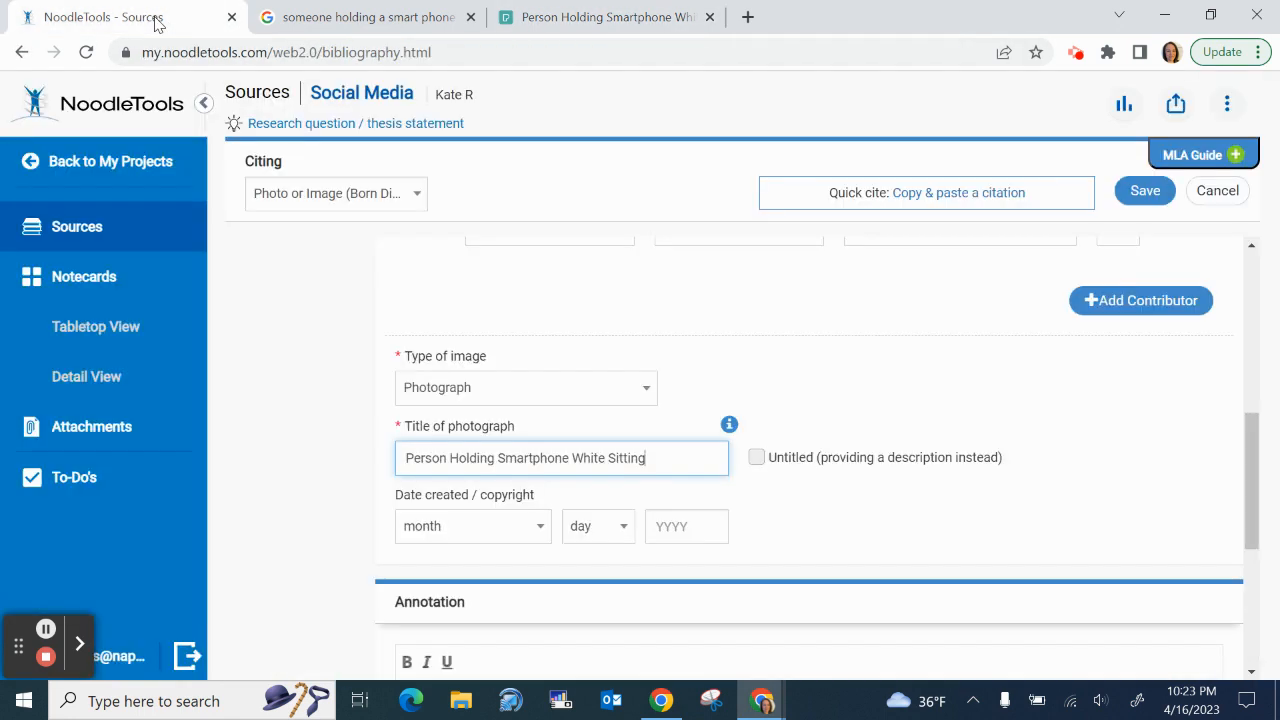
click(538, 538)
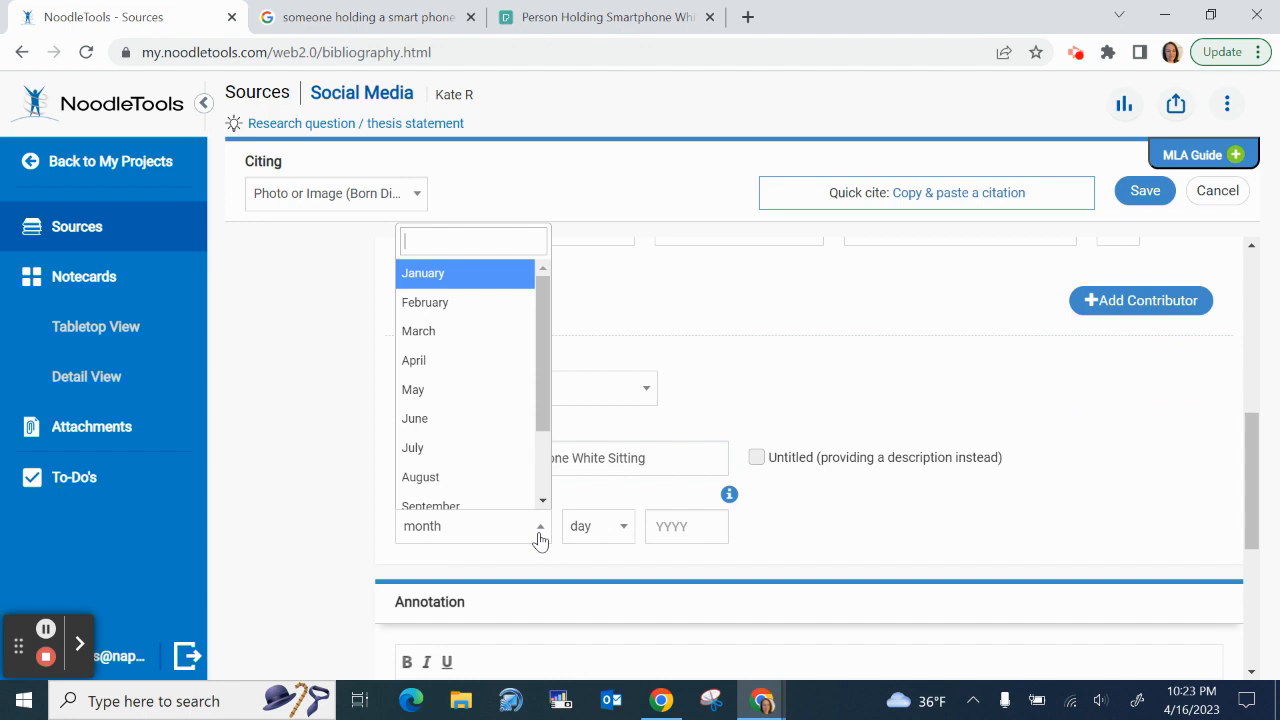
click(466, 362)
click(610, 537)
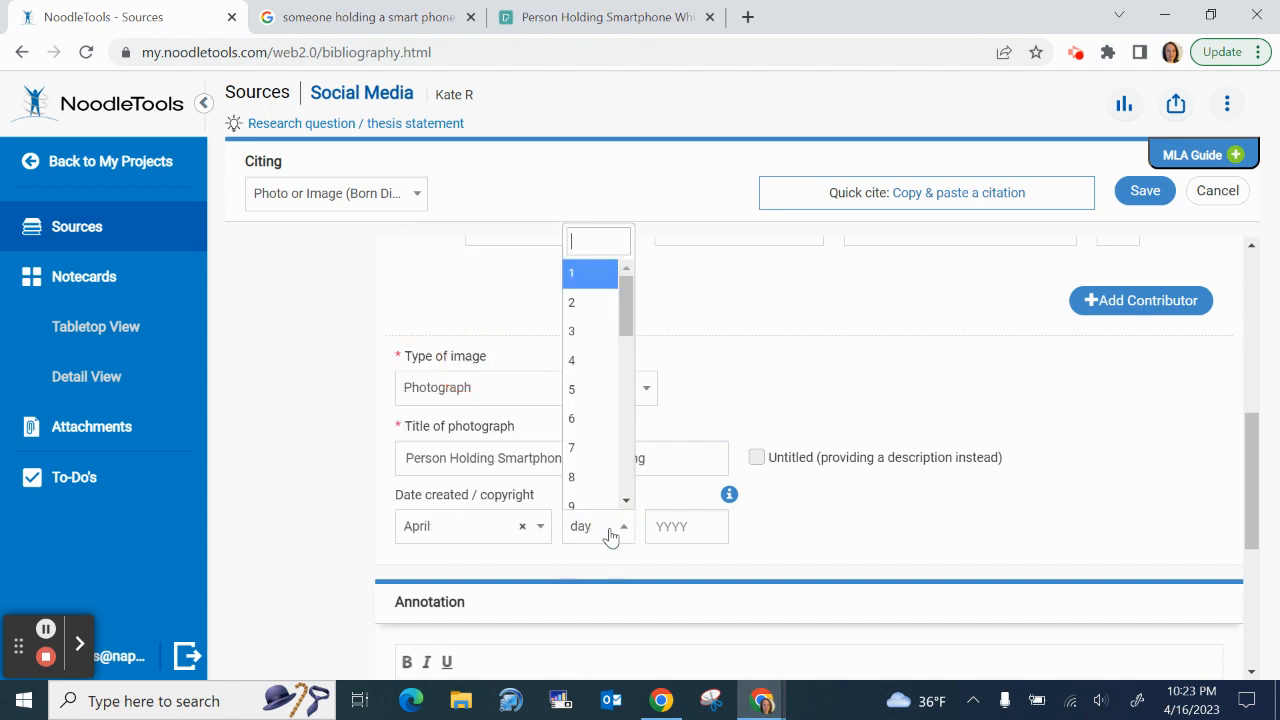
scroll(600, 480, down, 5)
click(600, 444)
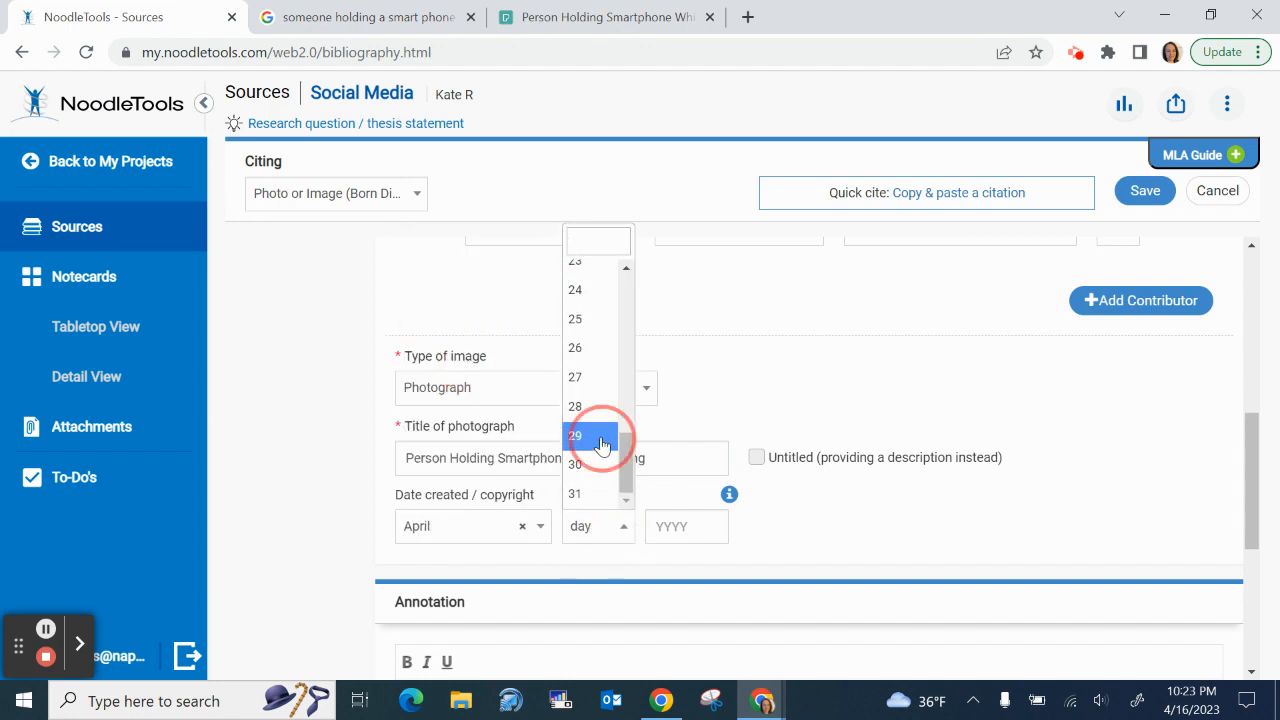
click(675, 532)
text(20)
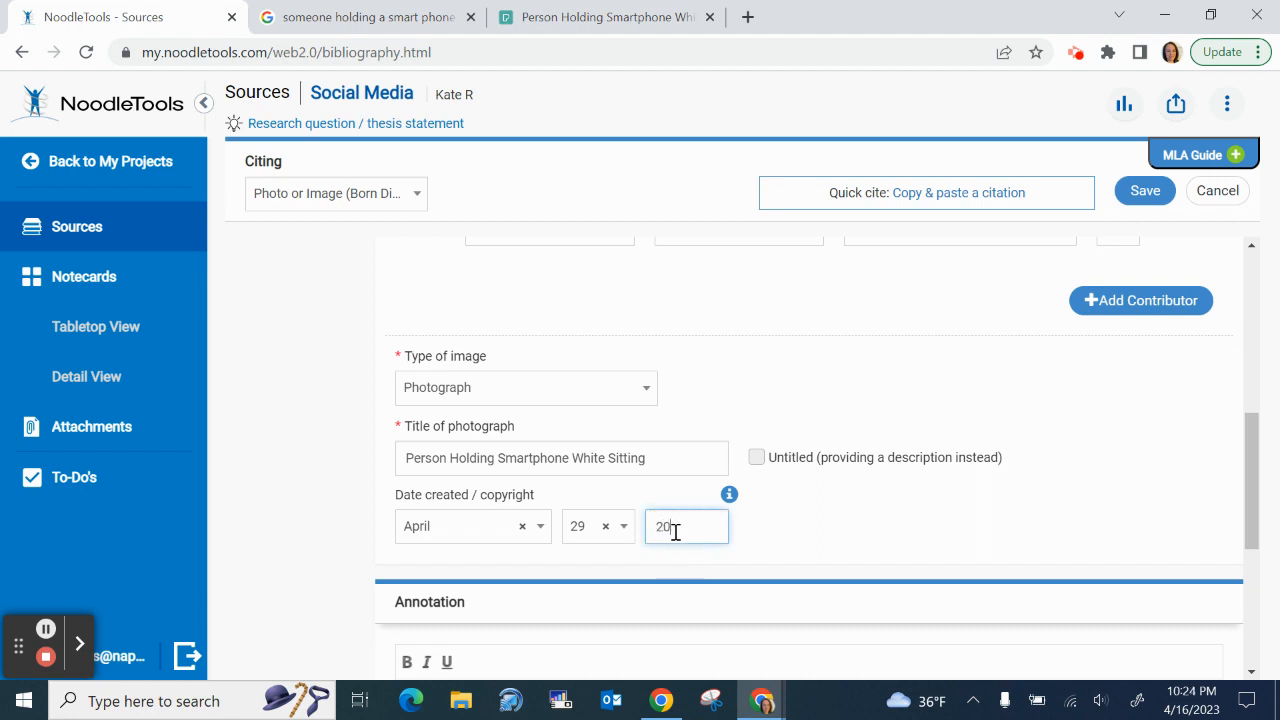
text(18)
click(279, 471)
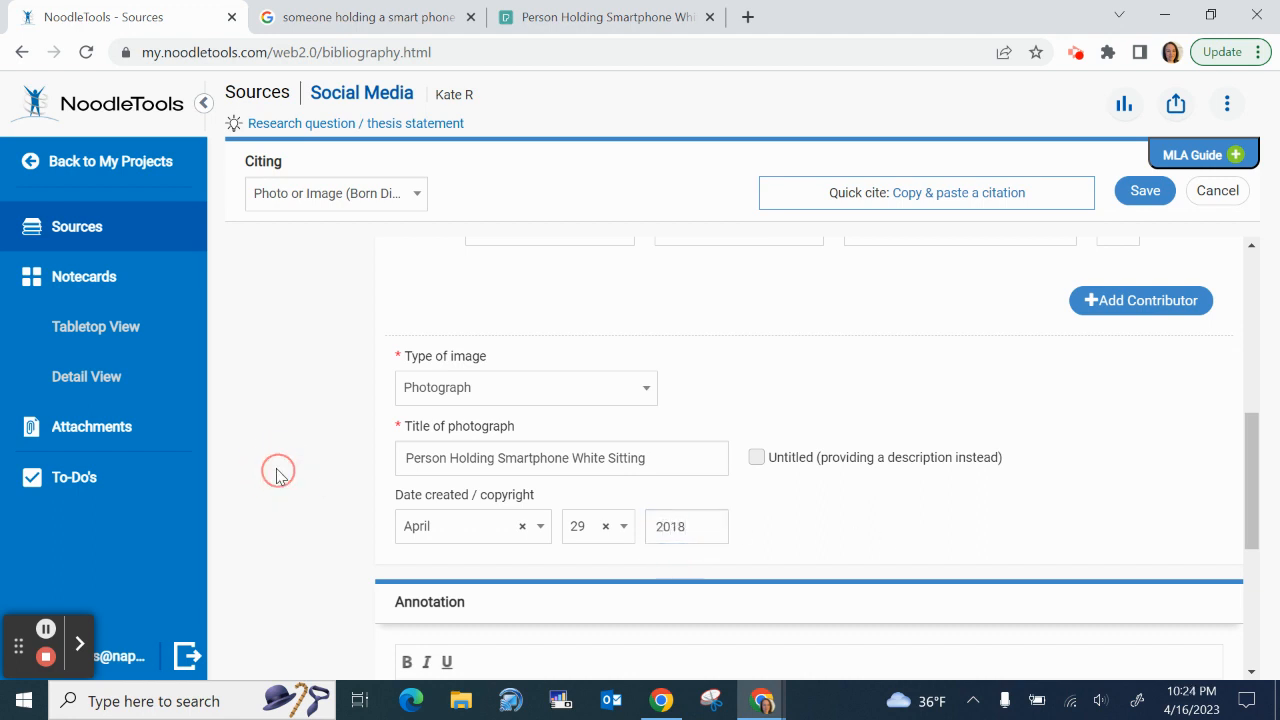
- Review the completed photo citation form from the annotation back up to the website details and save the citation
scroll(280, 477, down, 2)
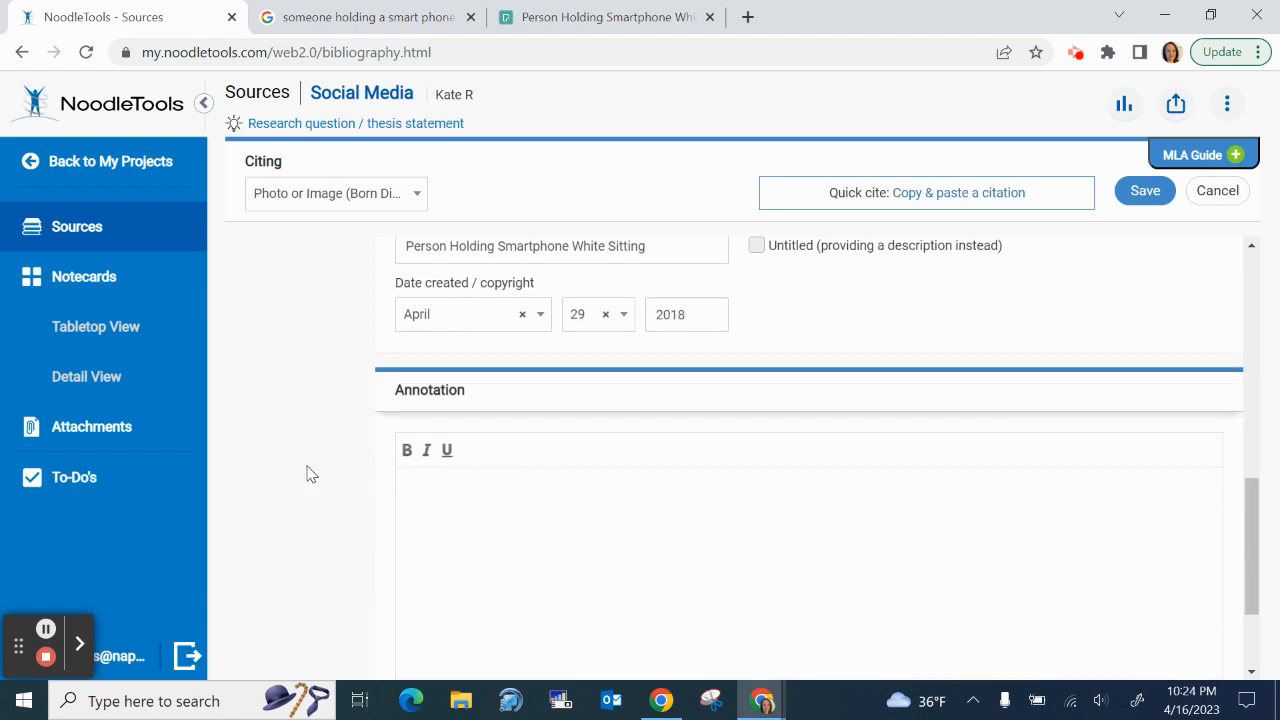
scroll(309, 474, down, 2)
scroll(309, 474, up, 4)
scroll(309, 474, up, 3)
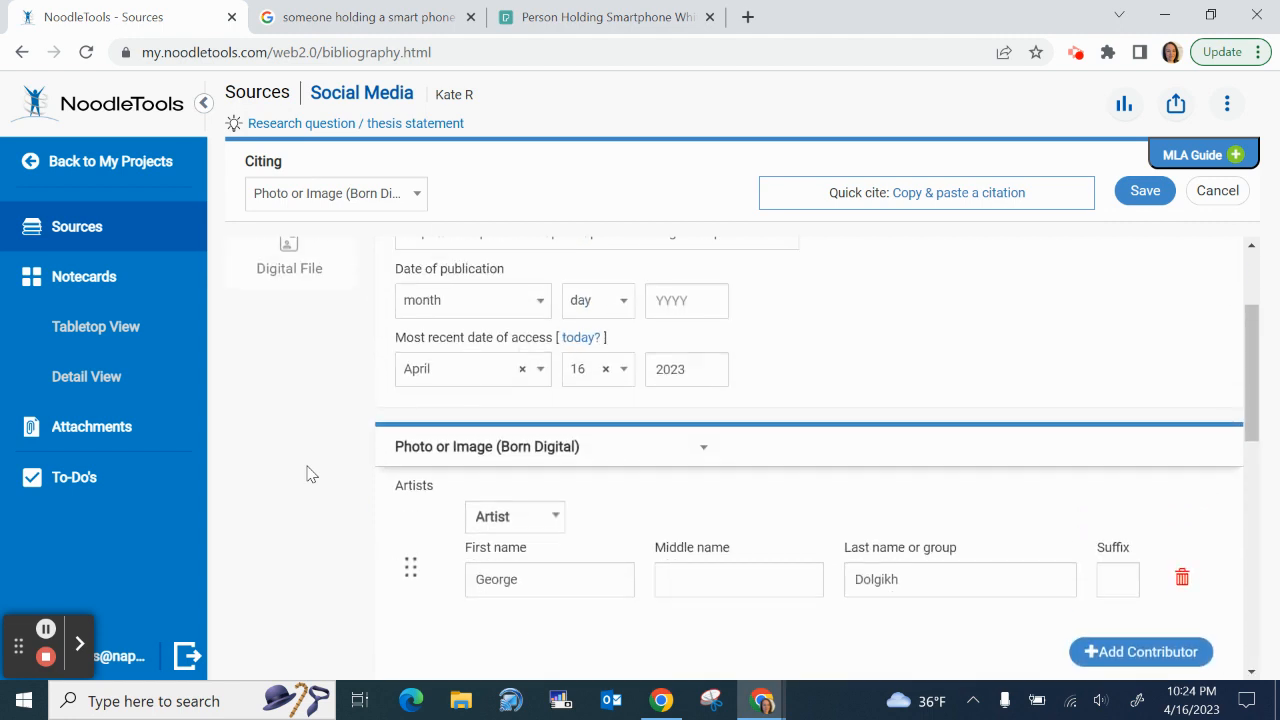
scroll(307, 474, up, 2)
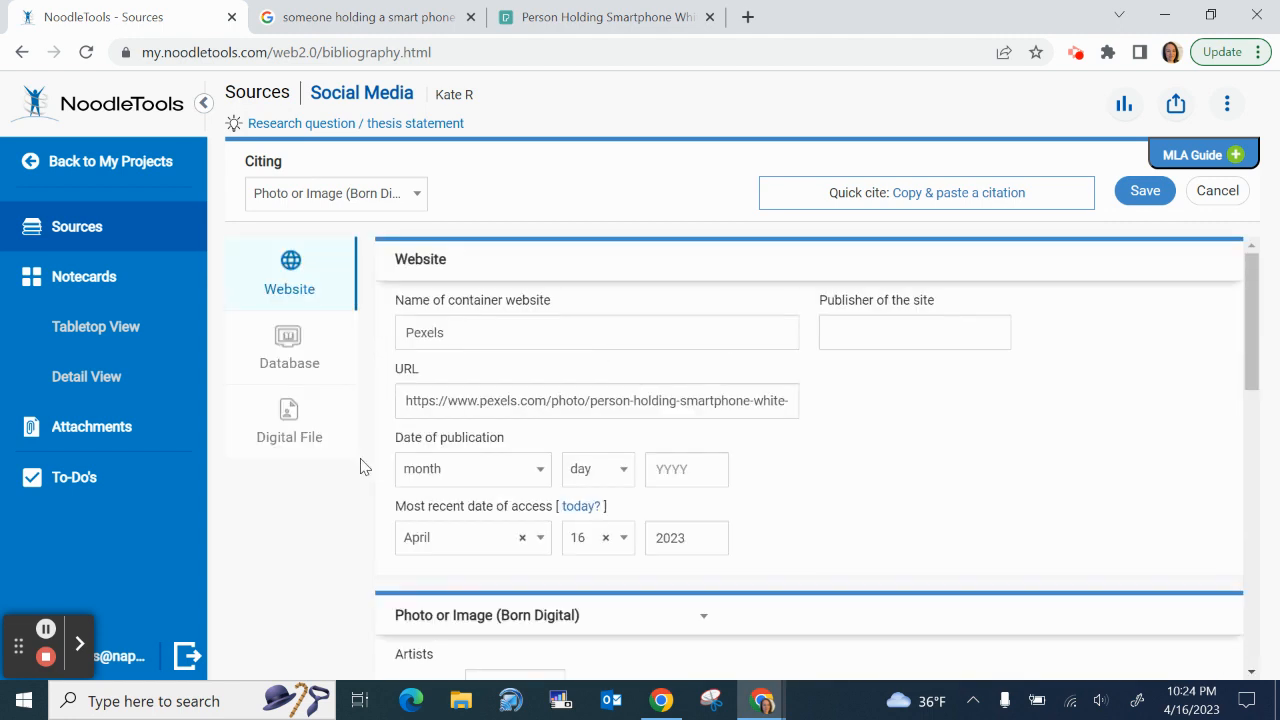
click(1148, 192)
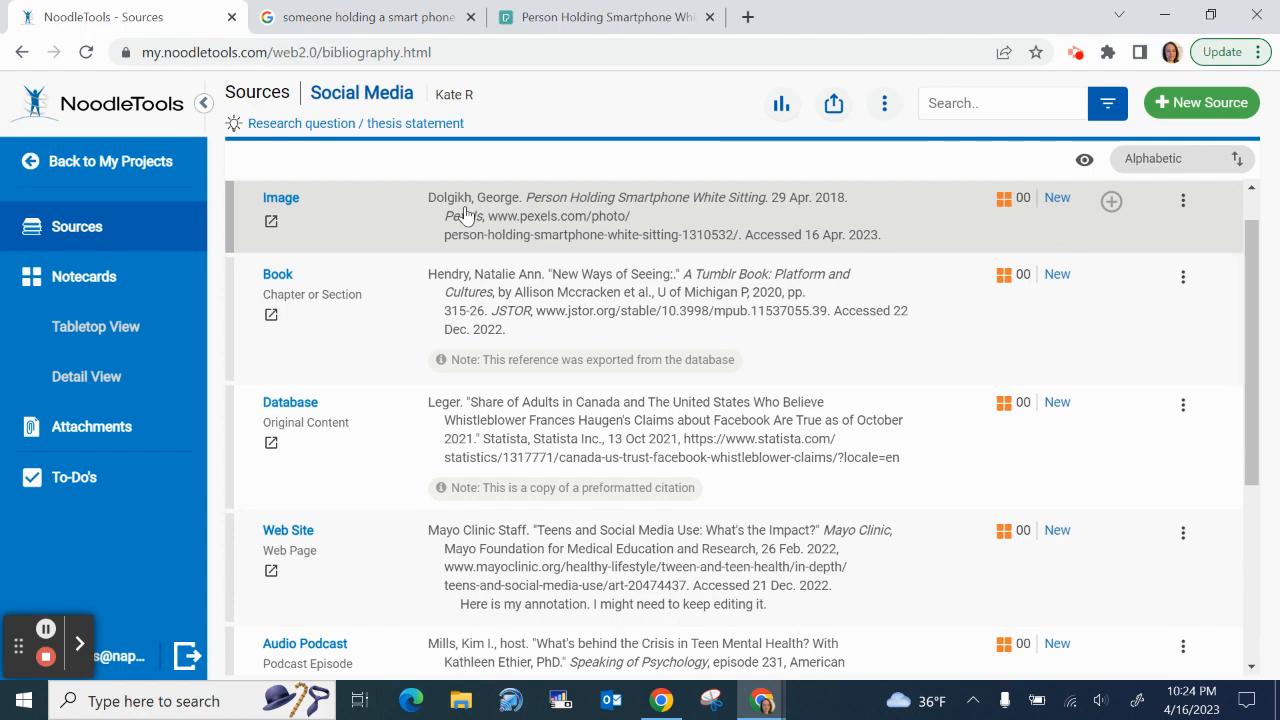
- View the MLA in-text citation example for the saved image source, highlight the parenthetical reference, and close the guide
click(1183, 205)
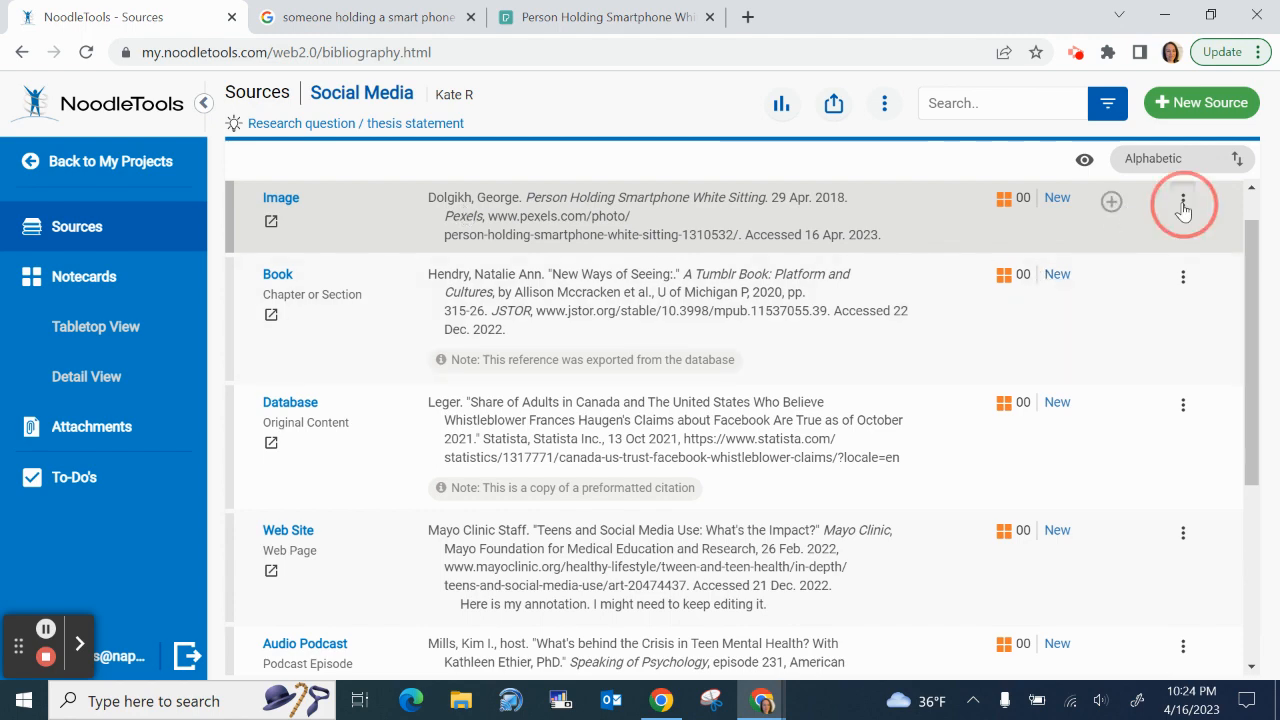
click(1163, 355)
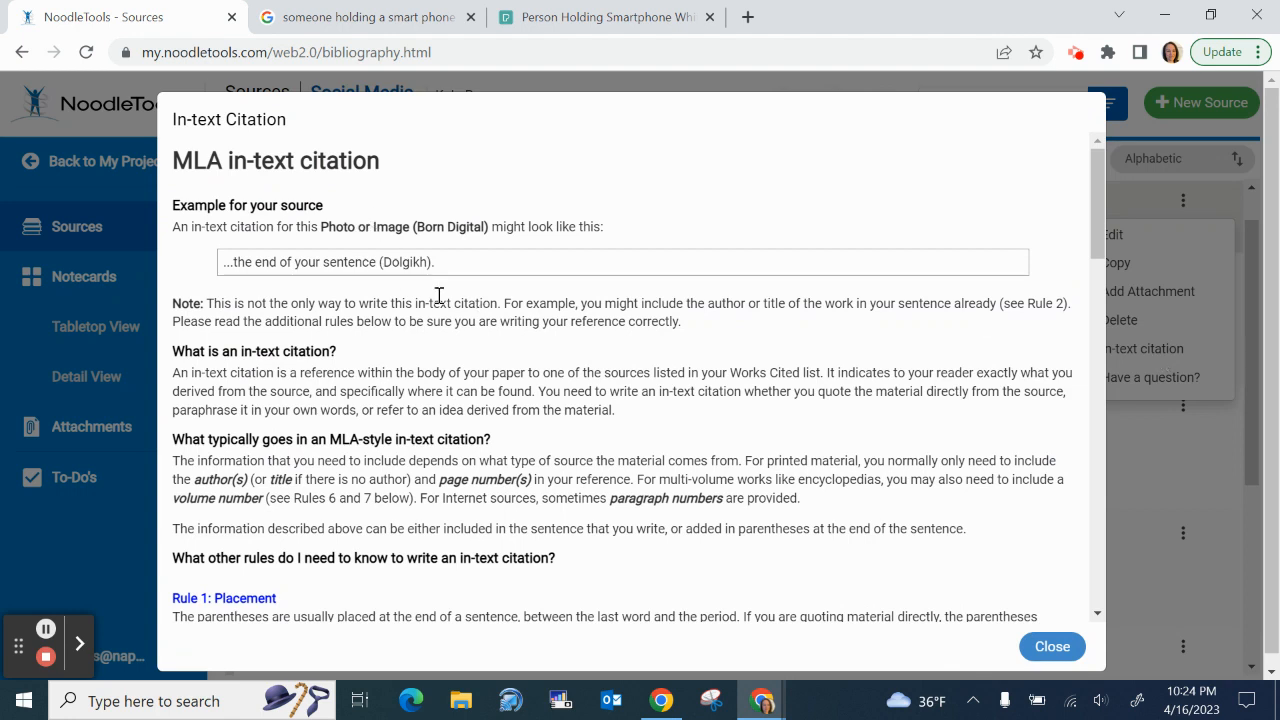
drag(379, 264, 434, 267)
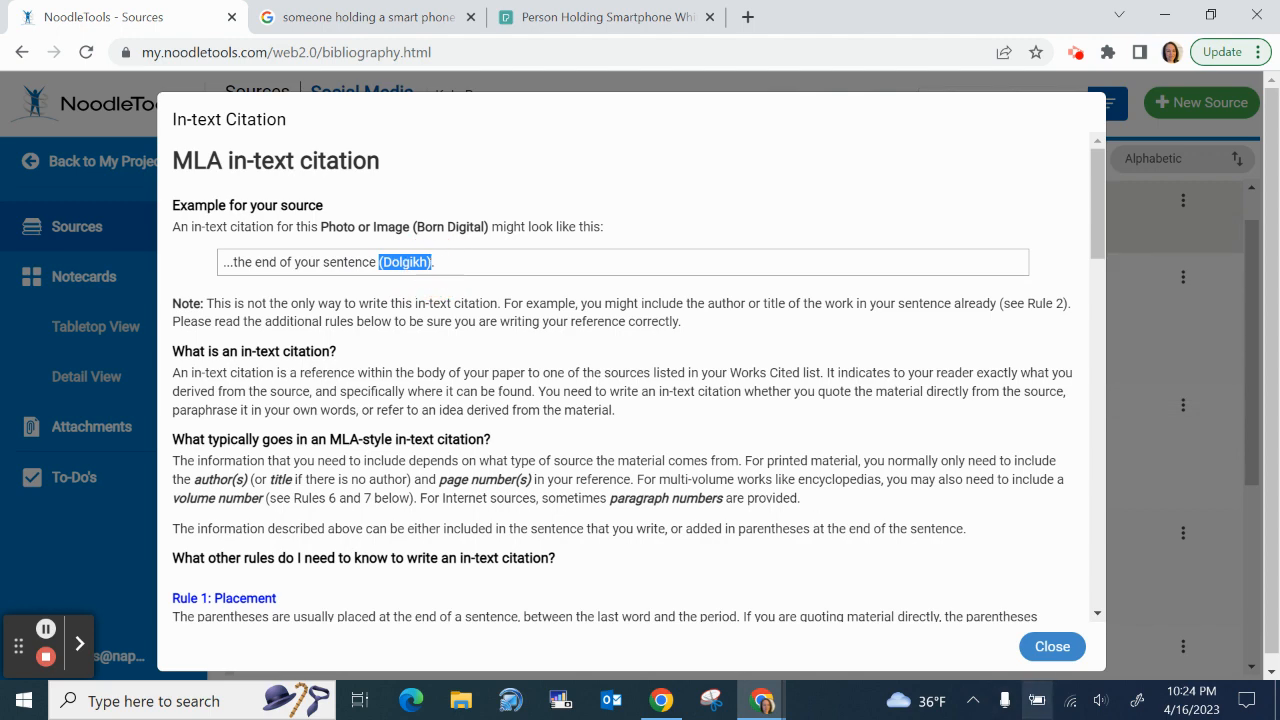
click(1055, 646)
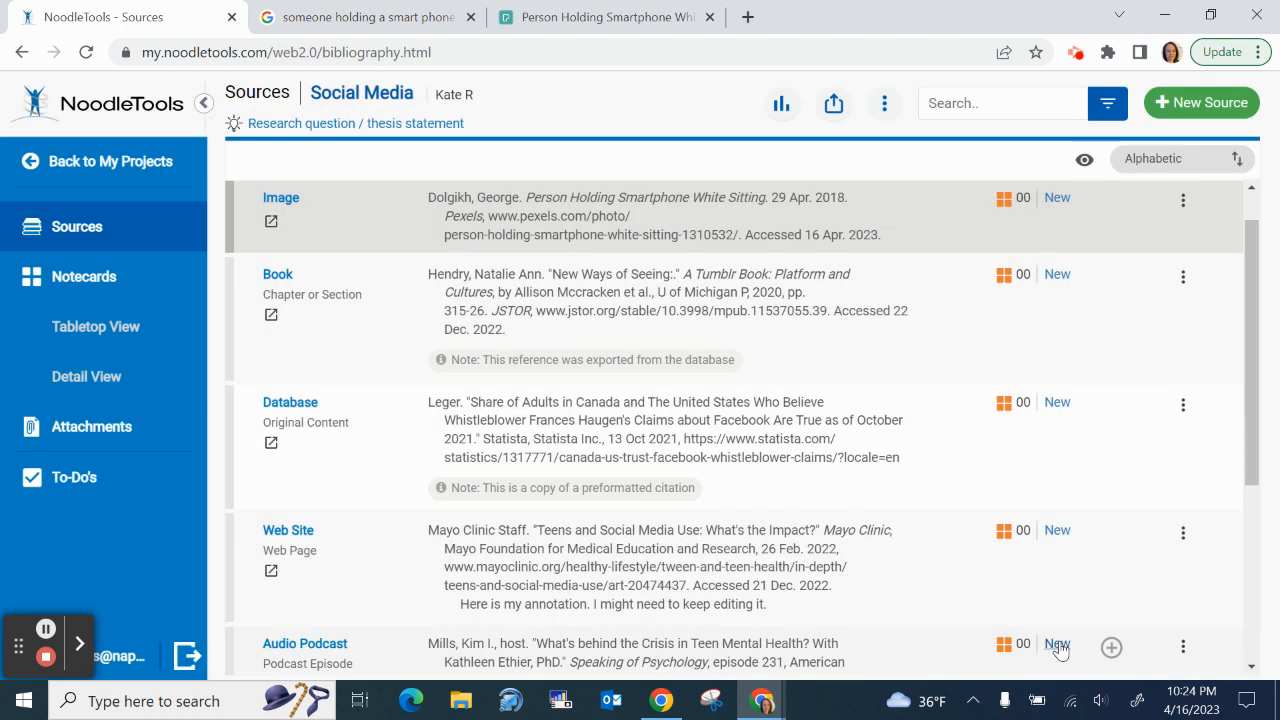